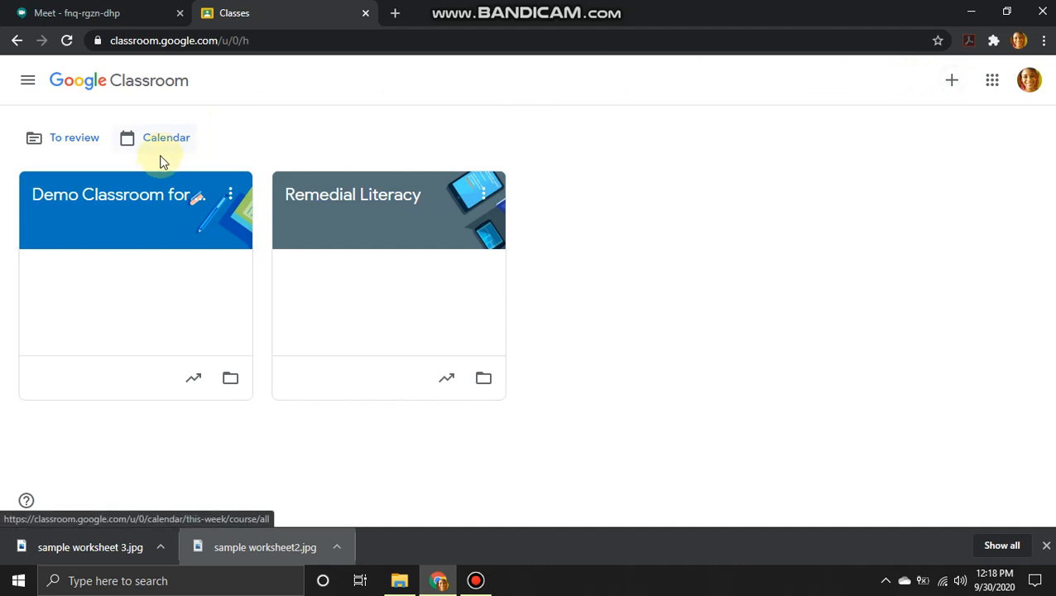
# Step: Open the 'Demo Classroom for tutorial' class from the class list
pyautogui.click(137, 197)
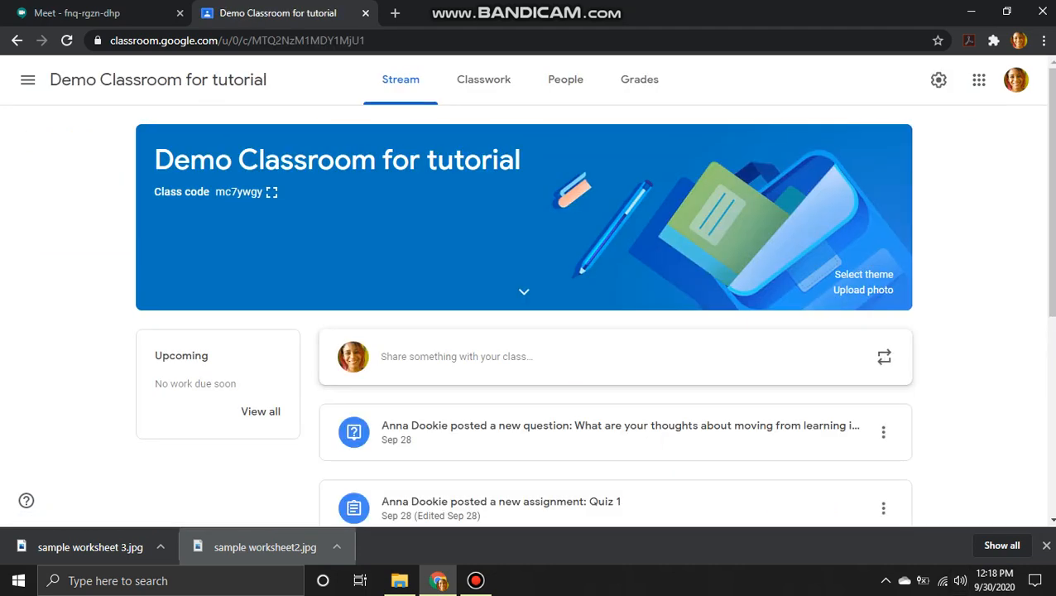
# Step: Dismiss the downloads bar, go to People, and start inviting students
pyautogui.click(1047, 546)
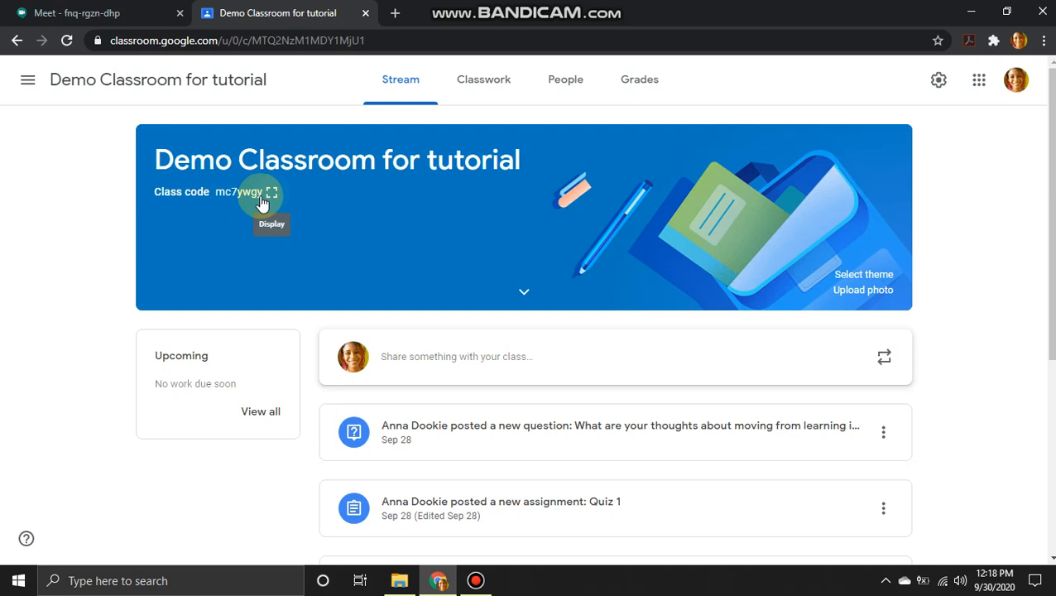
pyautogui.click(567, 83)
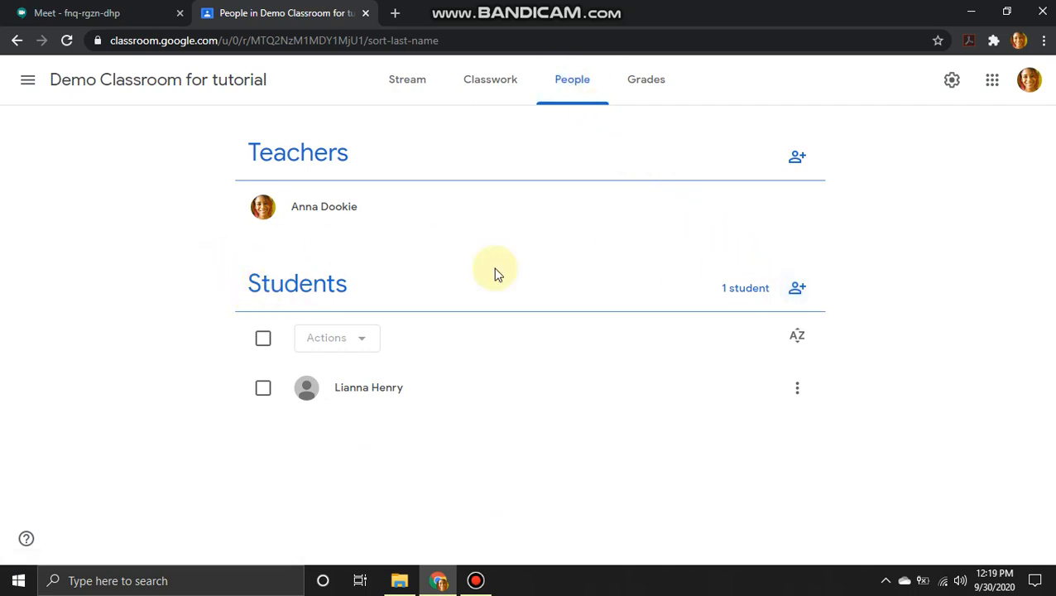
pyautogui.click(796, 291)
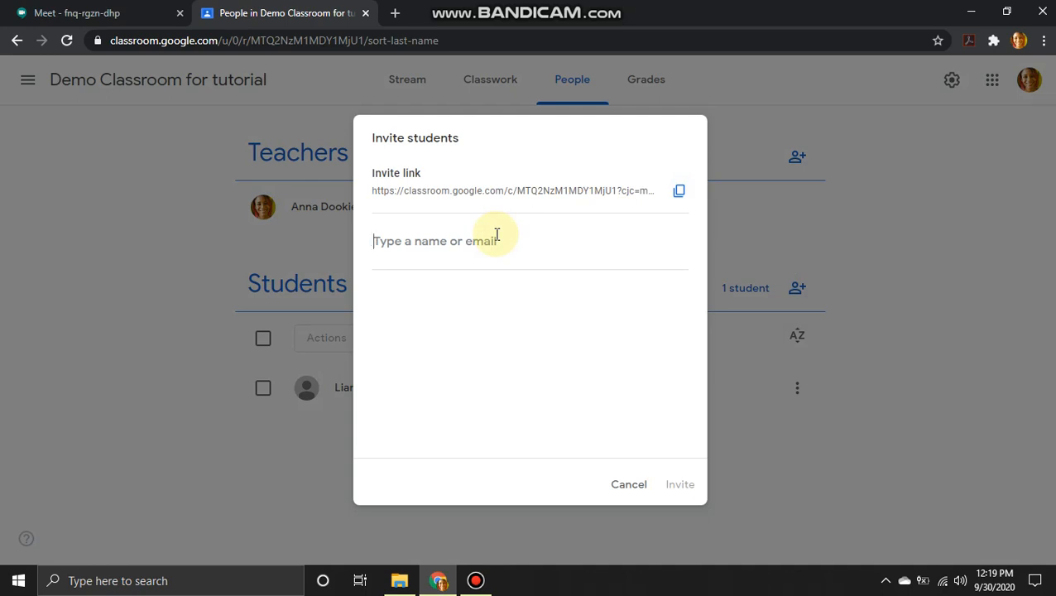
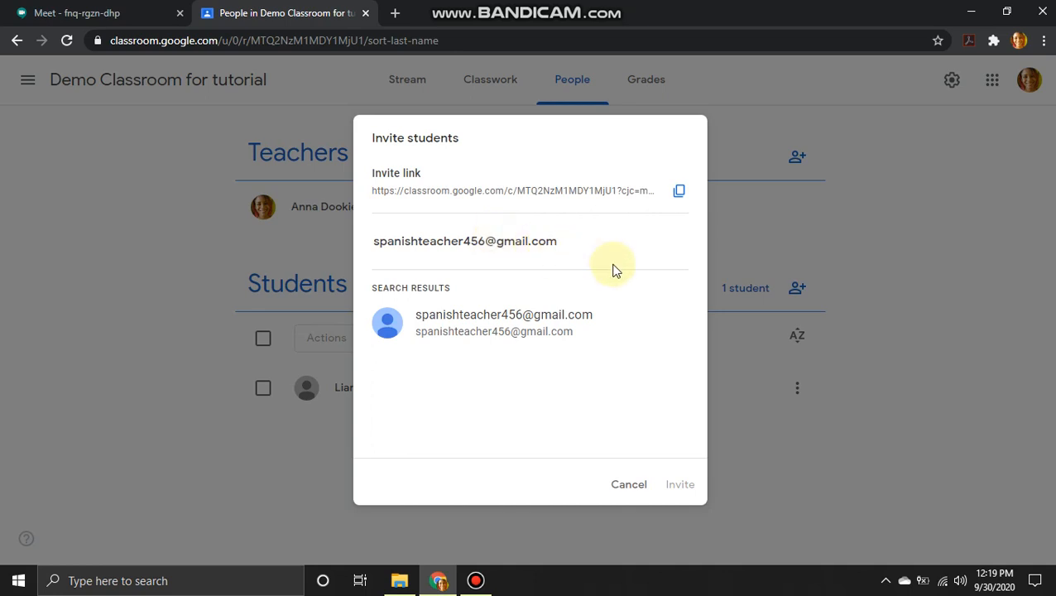
# Step: Enter the student's e-mail address, select the matching contact, and send the invitation
pyautogui.click(548, 328)
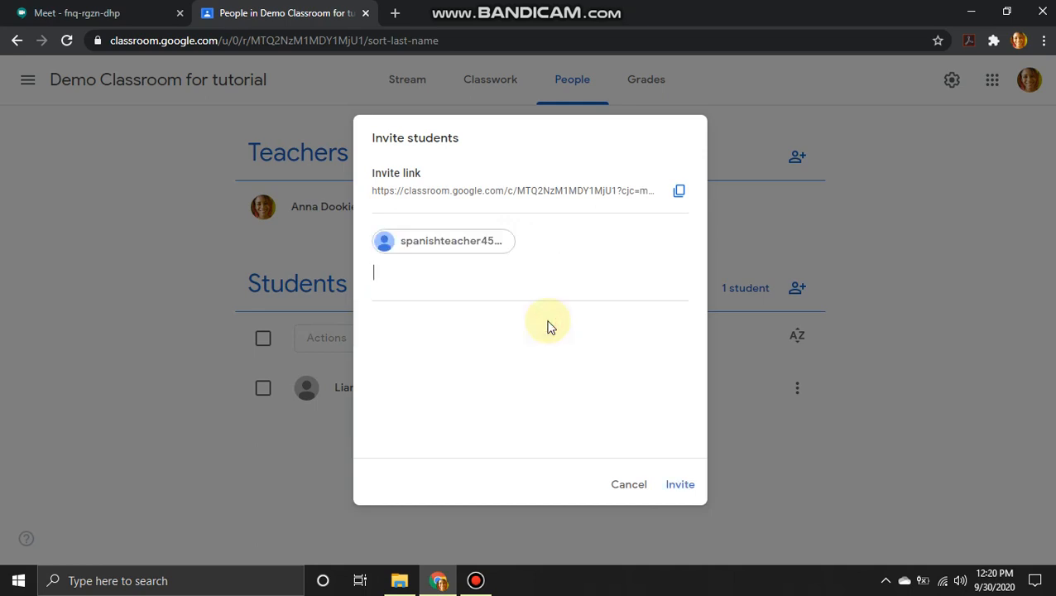
pyautogui.click(676, 481)
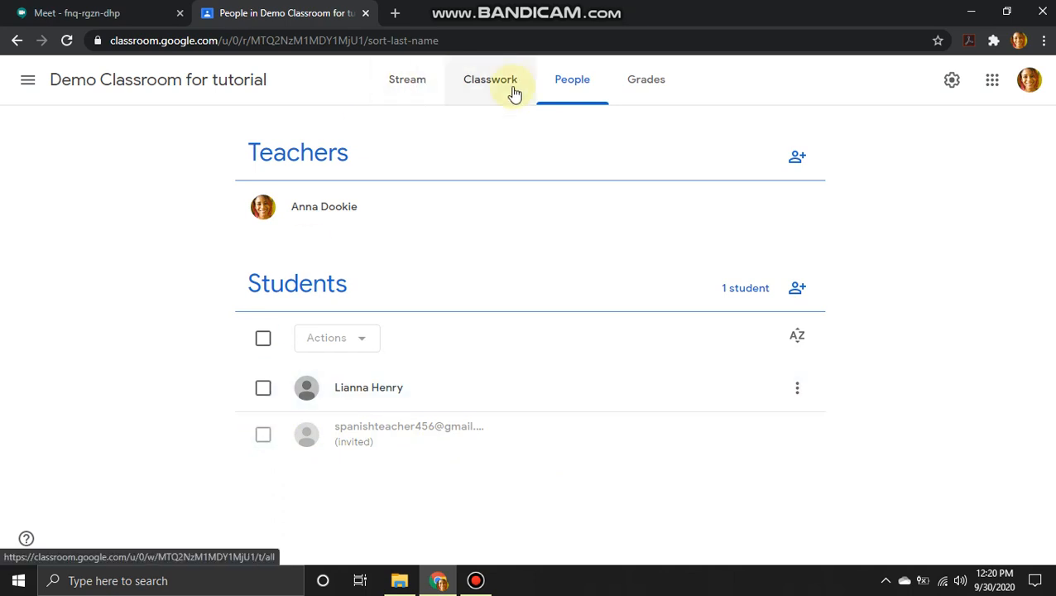
# Step: Switch to the Classwork page and show the Create options
pyautogui.click(490, 79)
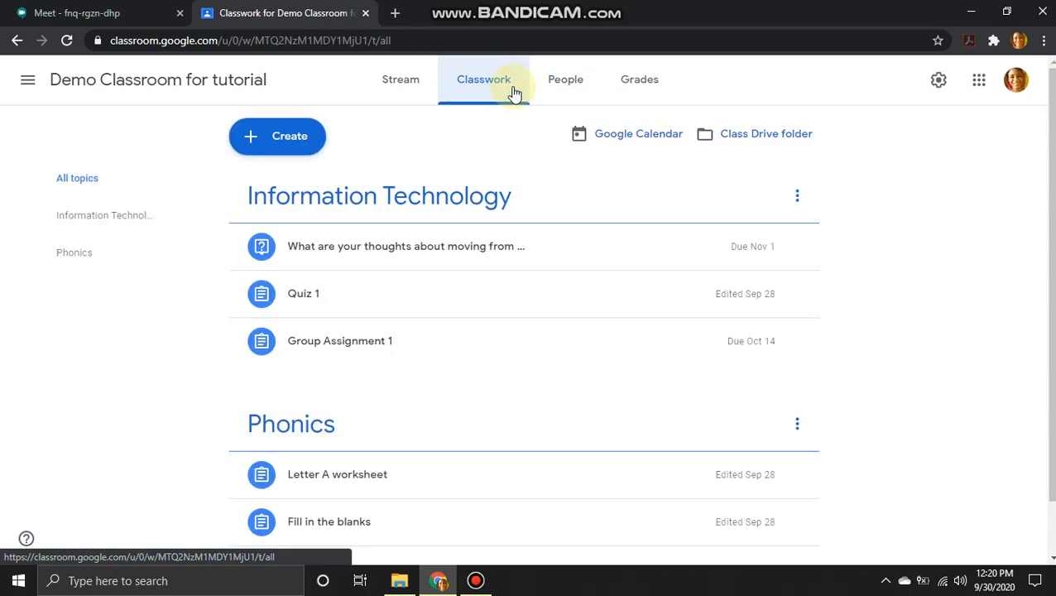
pyautogui.click(300, 141)
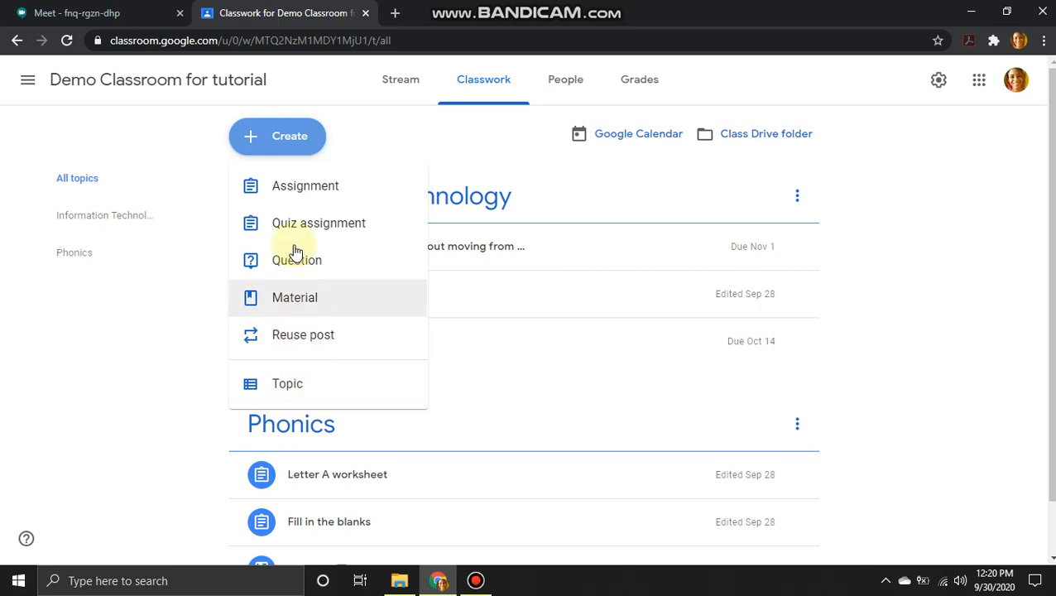
# Step: Start a new assignment titled 'Worksheet for English 1'
pyautogui.click(293, 204)
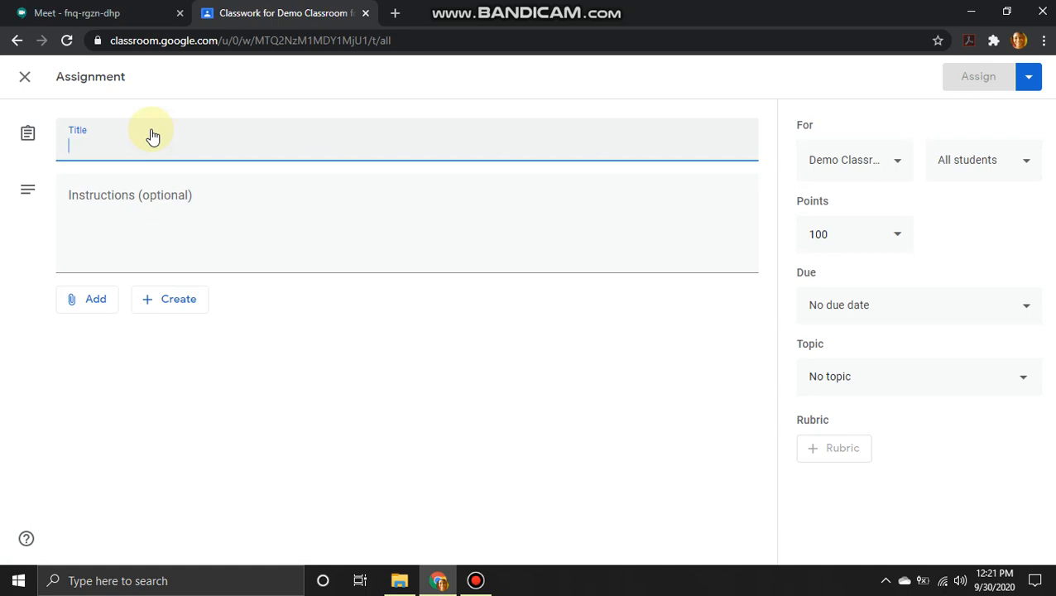
pyautogui.write('Wor')
pyautogui.write('ks')
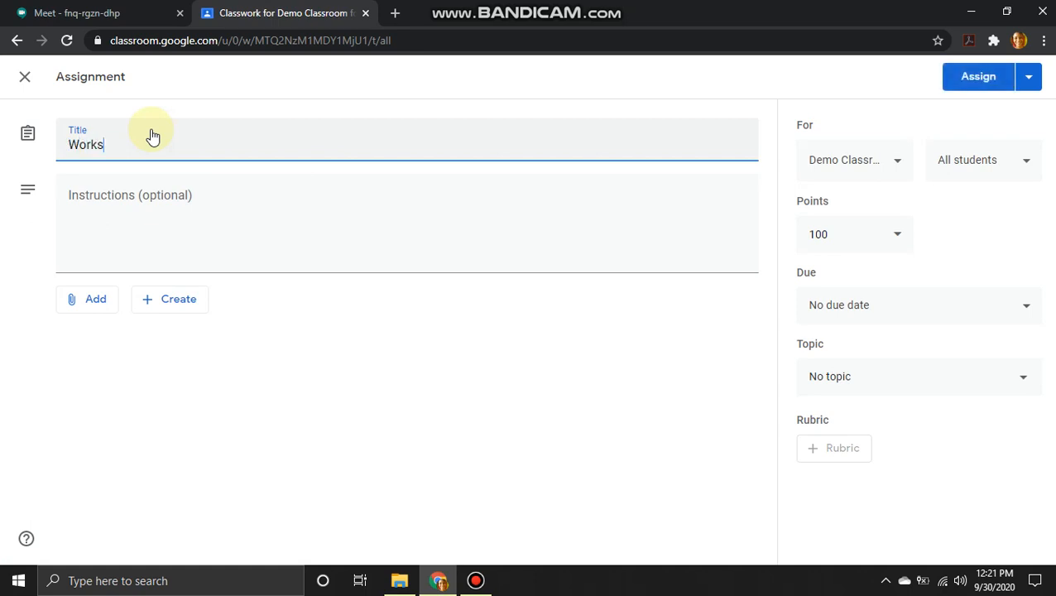
pyautogui.write('heet for English 1')
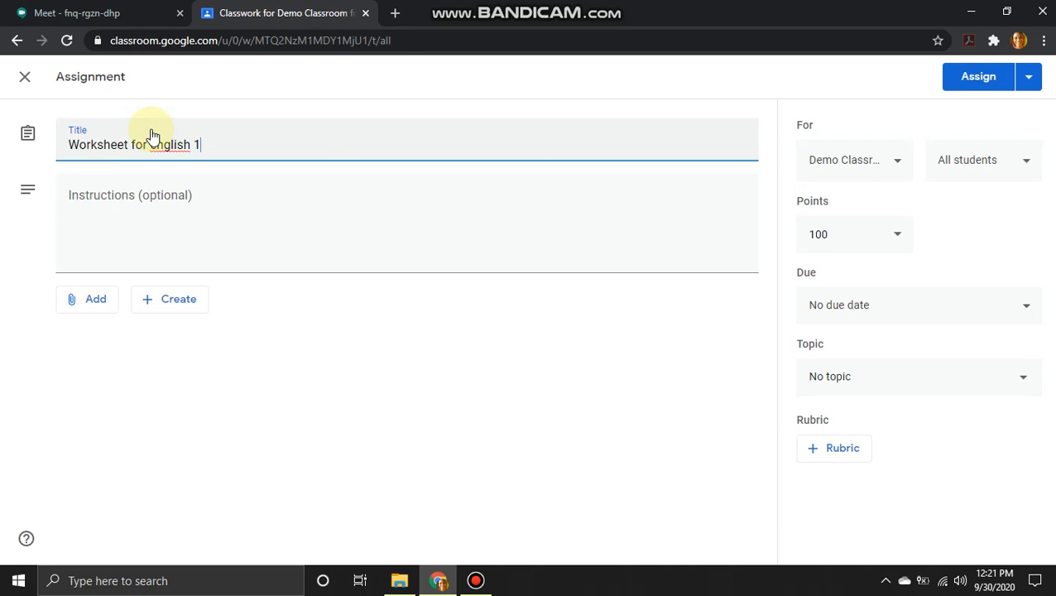
# Step: Write the fill-in-the-word-box instructions, capitalizing 'Click' in the text
pyautogui.click(162, 238)
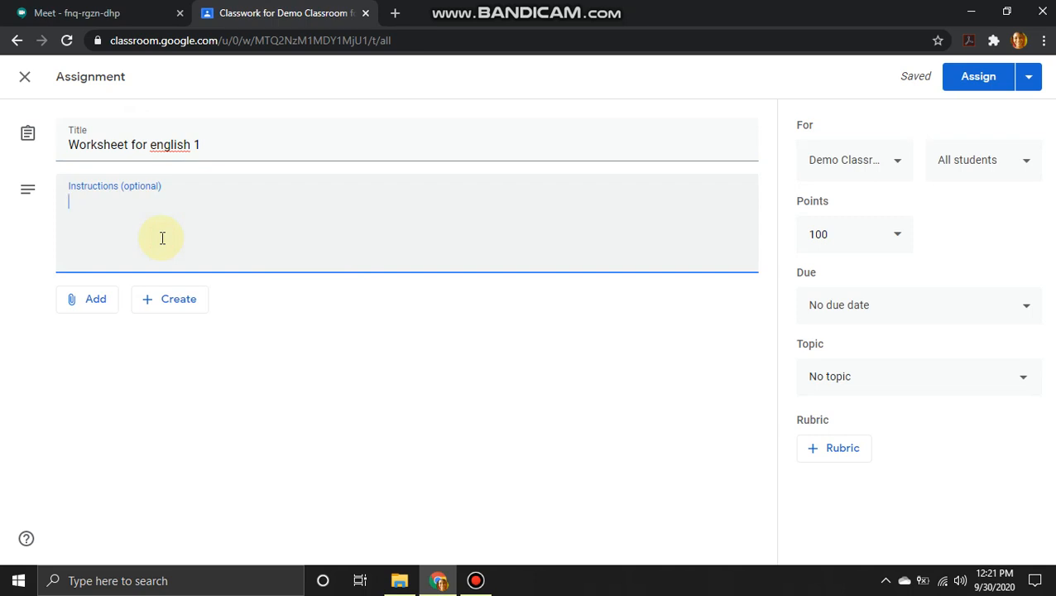
pyautogui.write('Use the ')
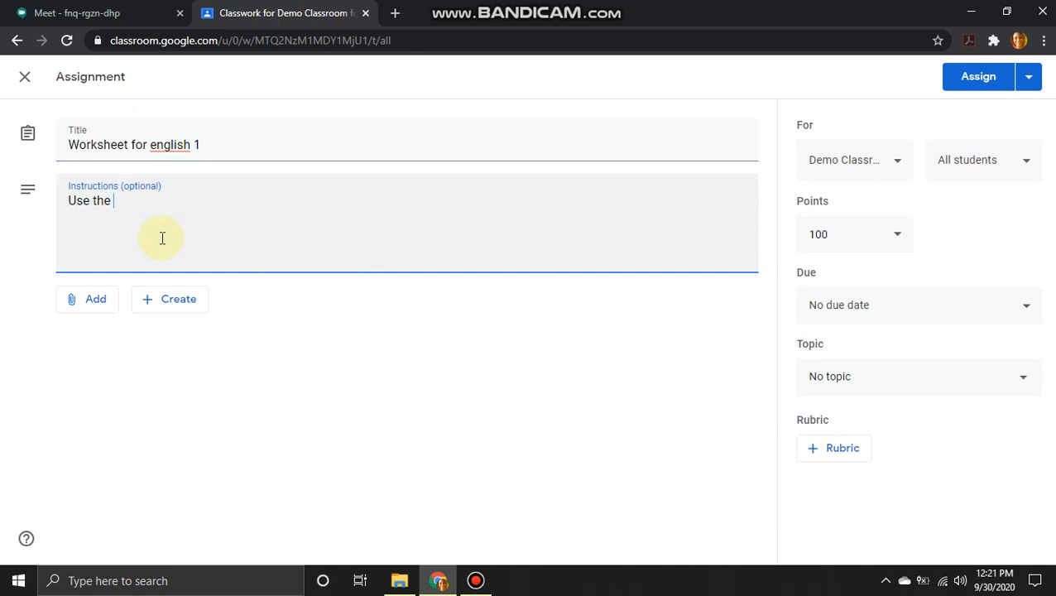
pyautogui.write('words in the b')
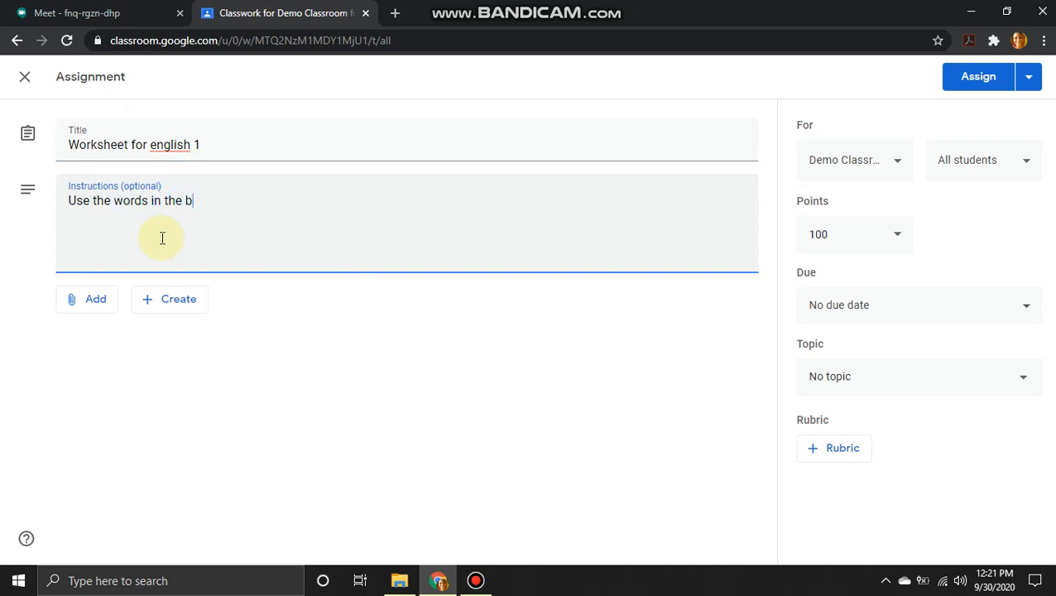
pyautogui.write('ox to complete each se')
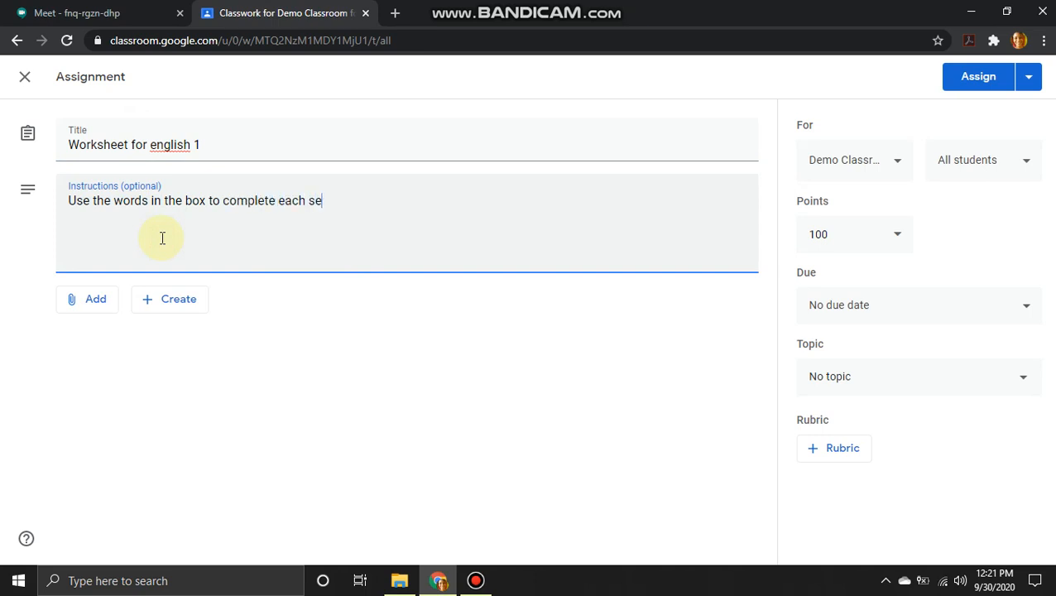
pyautogui.write('ntence. click on the ')
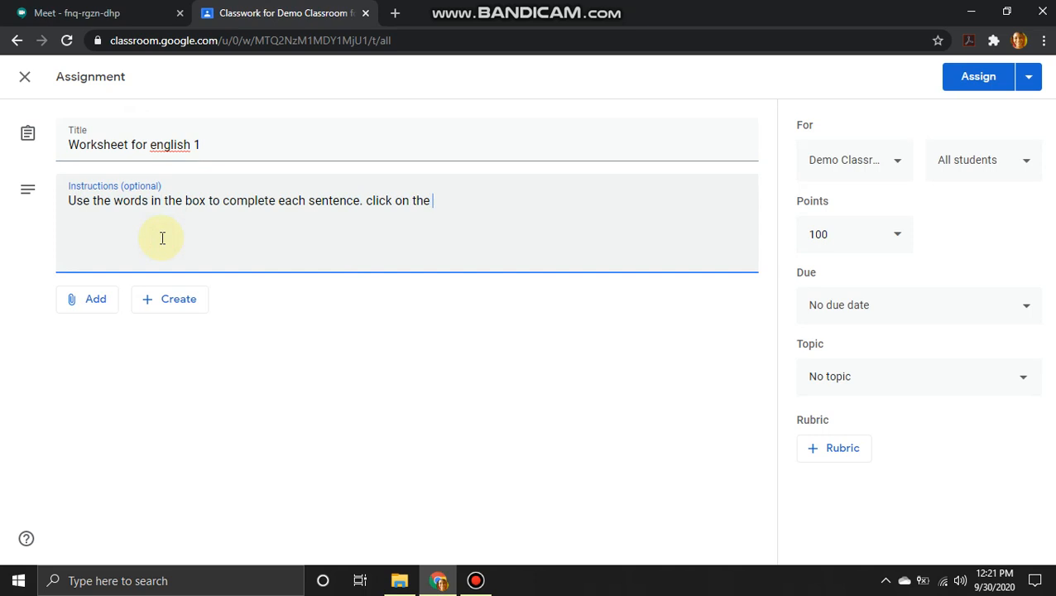
pyautogui.write('line provided')
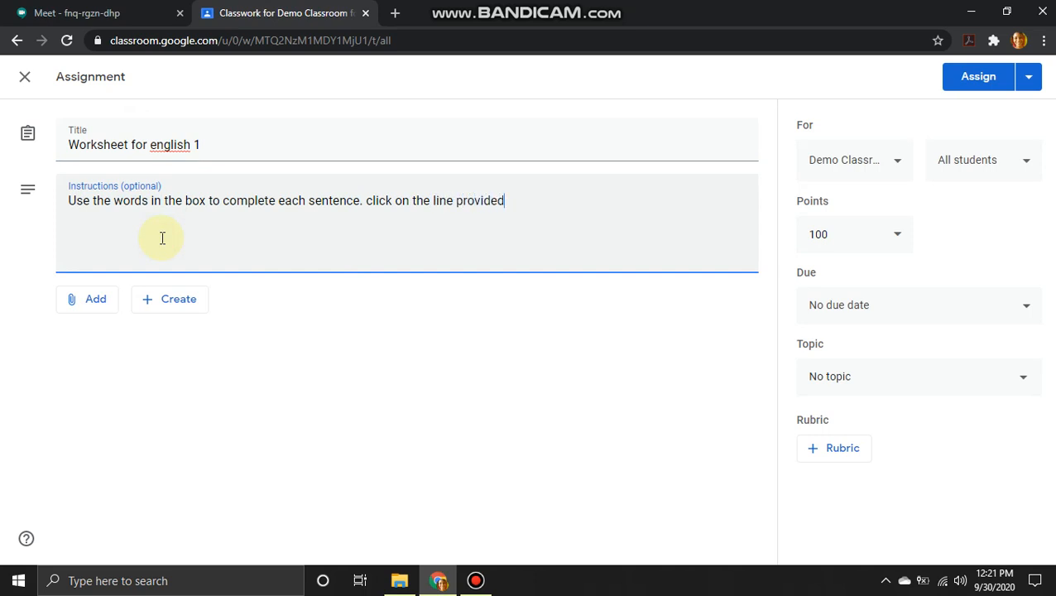
pyautogui.write(' and type in the cor')
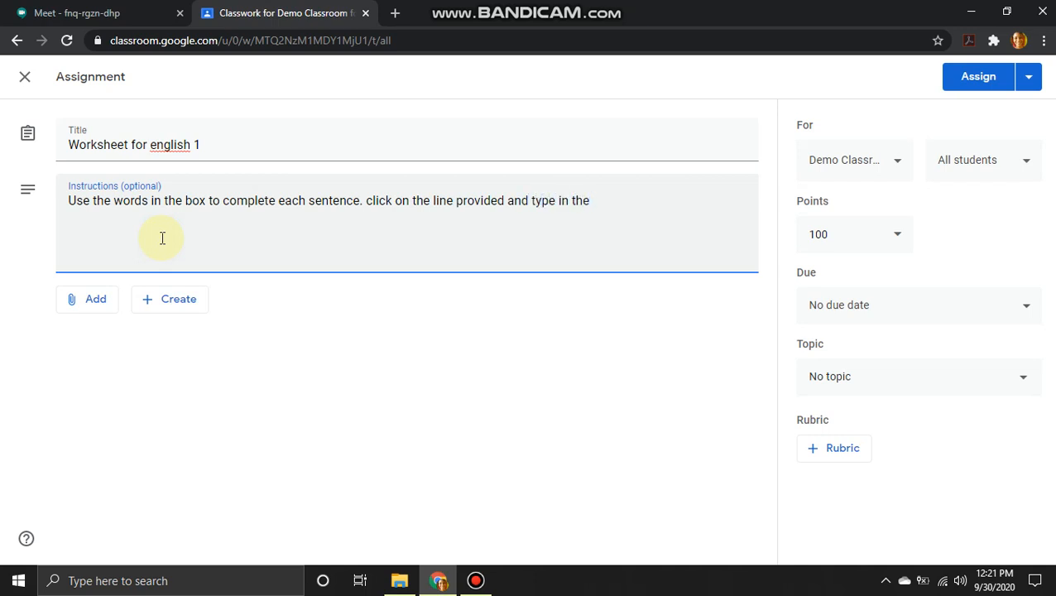
pyautogui.write('rect word.')
pyautogui.press('Left')
pyautogui.press('Left')
pyautogui.press('Left')
pyautogui.press('Left')
pyautogui.press('Left')
pyautogui.press('Left')
pyautogui.press('Left')
pyautogui.press('Left')
pyautogui.press('Left')
pyautogui.press('Left')
pyautogui.press('Left')
pyautogui.press('Left')
pyautogui.press('Left')
pyautogui.press('Left')
pyautogui.press('Left')
pyautogui.press('Left')
pyautogui.press('Left')
pyautogui.press('Left')
pyautogui.press('Left')
pyautogui.press('Left')
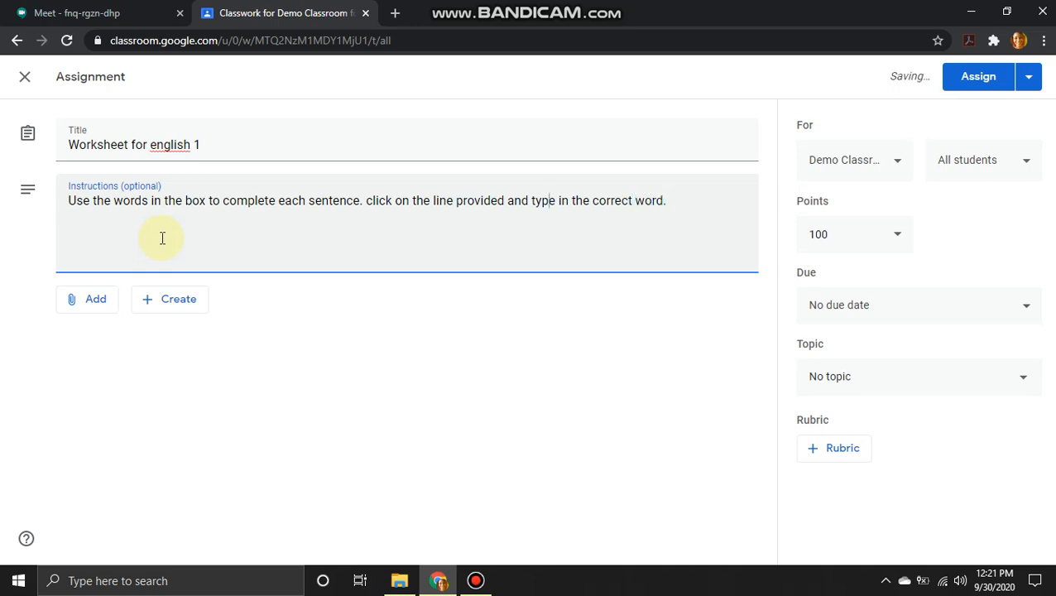
pyautogui.press('Left')
pyautogui.press('Left')
pyautogui.press('BackSpace')
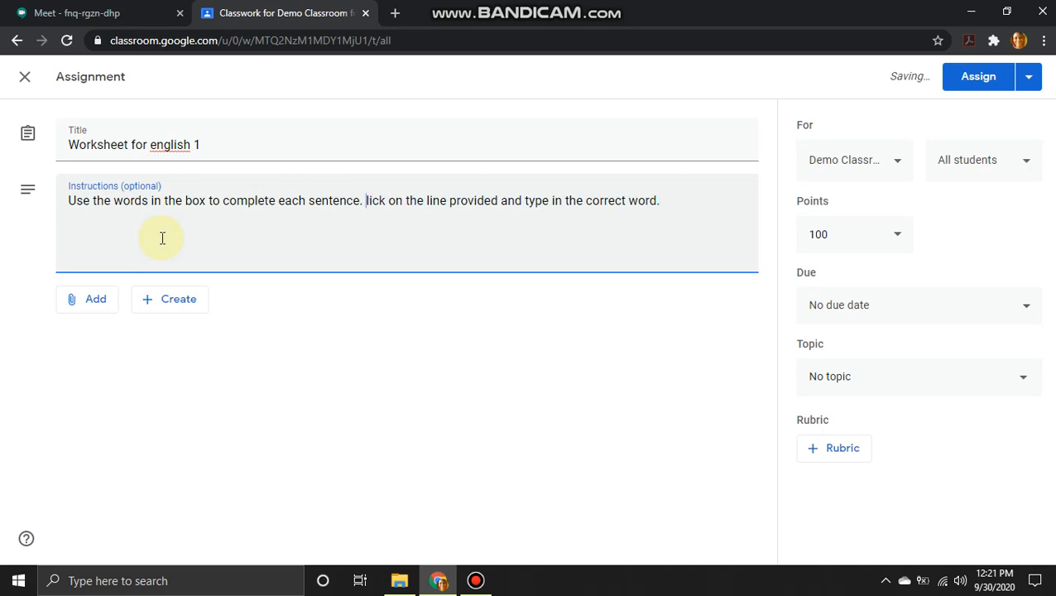
pyautogui.write('C')
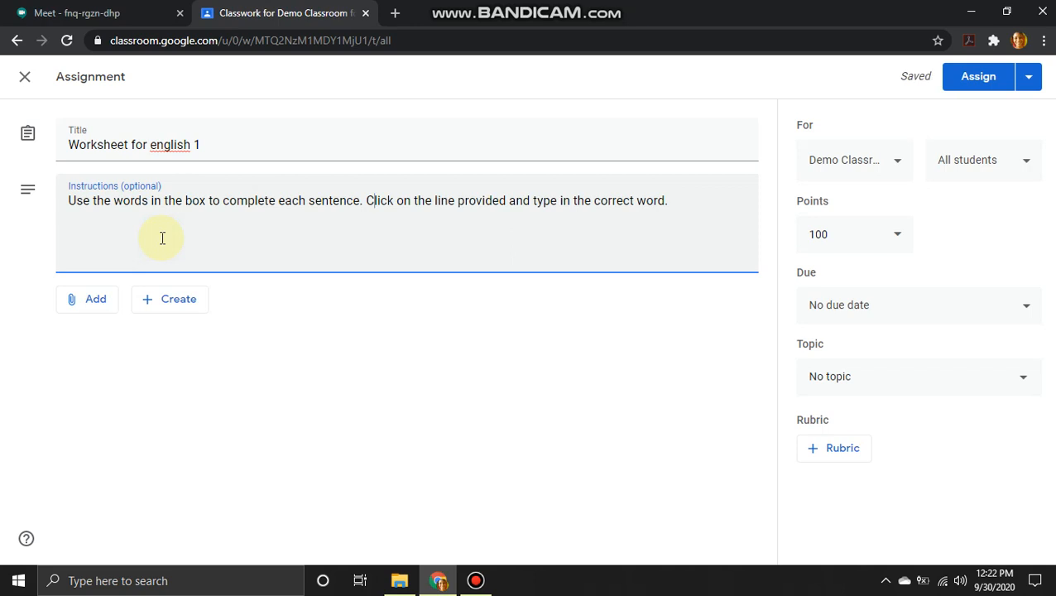
pyautogui.press('Right')
pyautogui.press('Right')
pyautogui.press('Right')
pyautogui.press('Right')
pyautogui.press('Right')
pyautogui.press('Right')
pyautogui.press('Right')
pyautogui.press('Right')
pyautogui.press('Right')
pyautogui.press('Right')
pyautogui.press('Right')
pyautogui.press('Right')
pyautogui.press('Right')
pyautogui.press('Right')
pyautogui.press('Right')
pyautogui.press('Right')
pyautogui.press('Right')
pyautogui.press('Right')
pyautogui.press('Right')
pyautogui.press('Right')
pyautogui.press('Right')
pyautogui.press('Right')
pyautogui.press('Right')
pyautogui.press('Right')
pyautogui.press('Right')
pyautogui.press('Right')
pyautogui.press('Right')
pyautogui.press('Right')
pyautogui.press('Right')
pyautogui.press('Right')
pyautogui.press('Right')
pyautogui.press('Right')
pyautogui.press('Right')
pyautogui.press('Right')
pyautogui.press('Right')
pyautogui.press('Right')
pyautogui.press('Right')
pyautogui.click(99, 299)
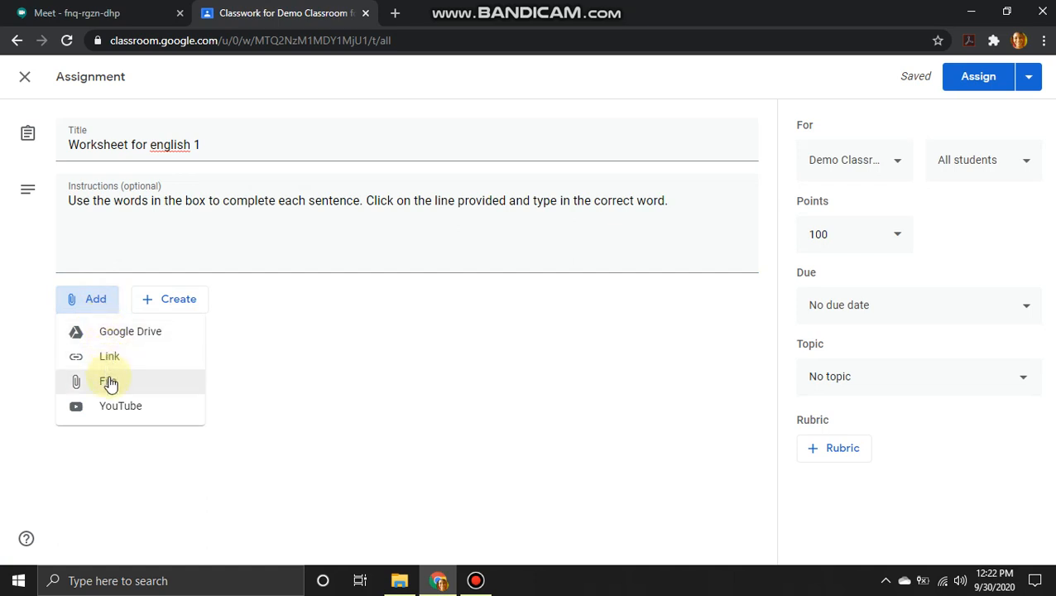
# Step: Attach the 'Finish the Sentence 1' slides from recent Google Drive files
pyautogui.click(141, 340)
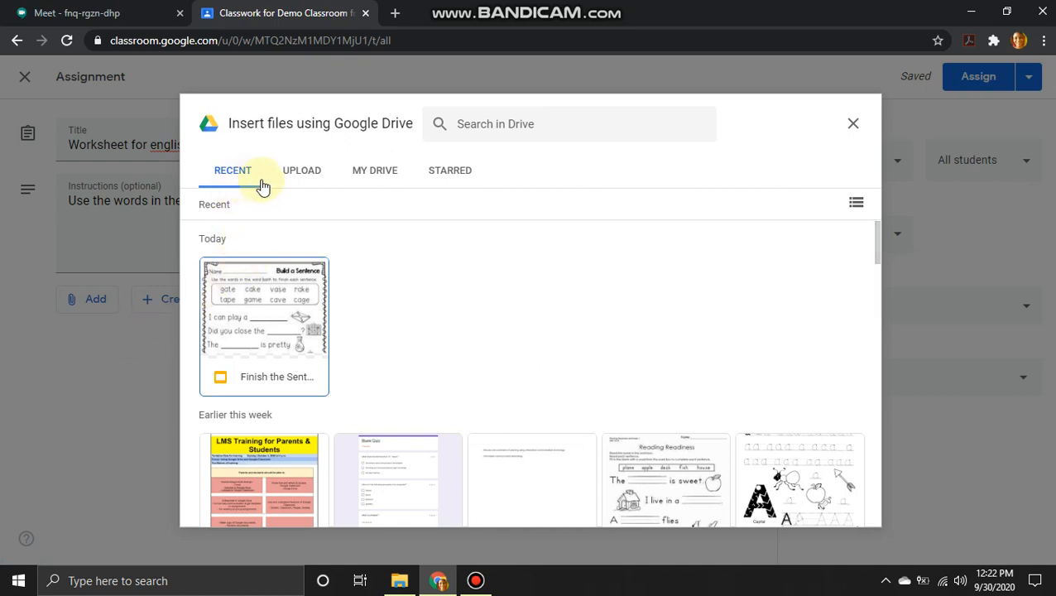
pyautogui.click(296, 179)
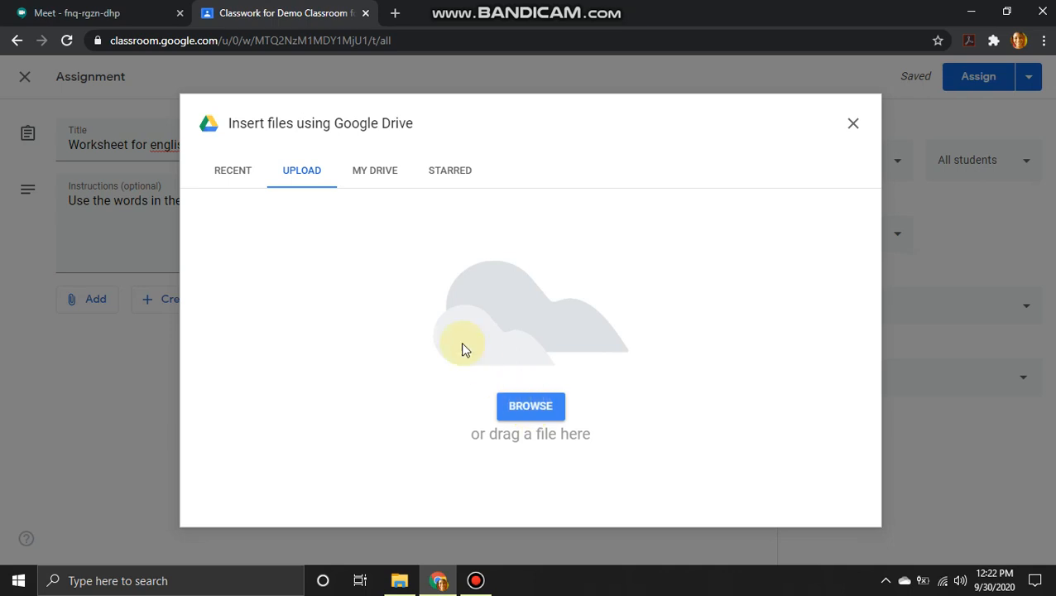
pyautogui.click(375, 172)
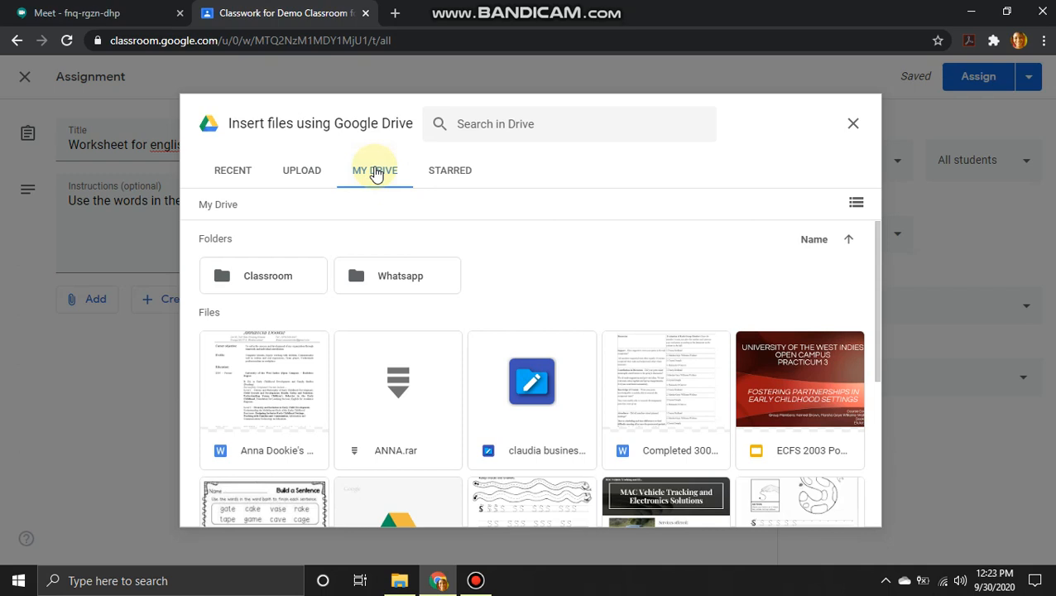
pyautogui.click(248, 174)
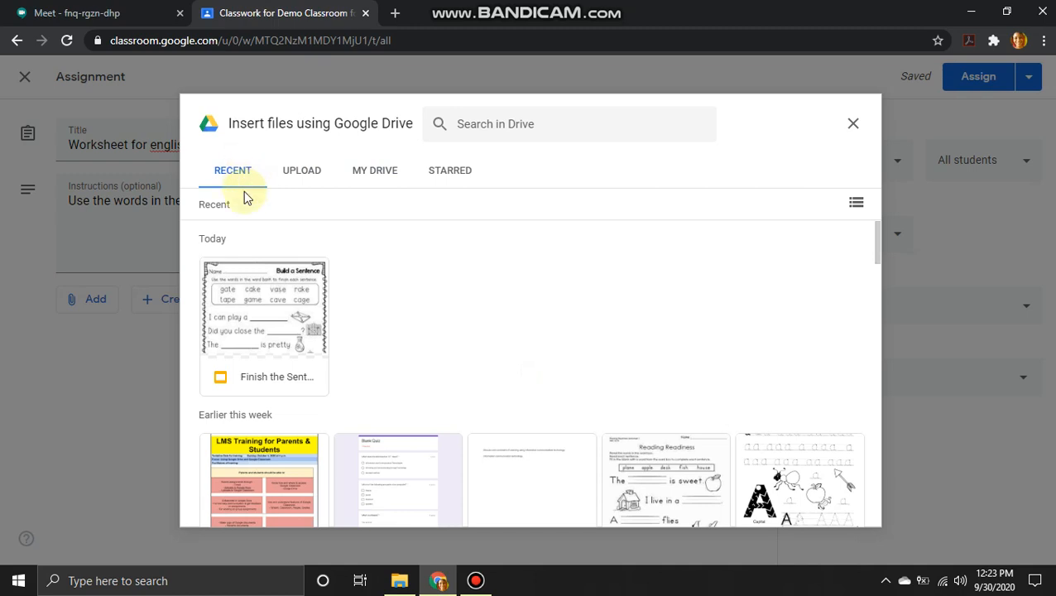
pyautogui.click(259, 326)
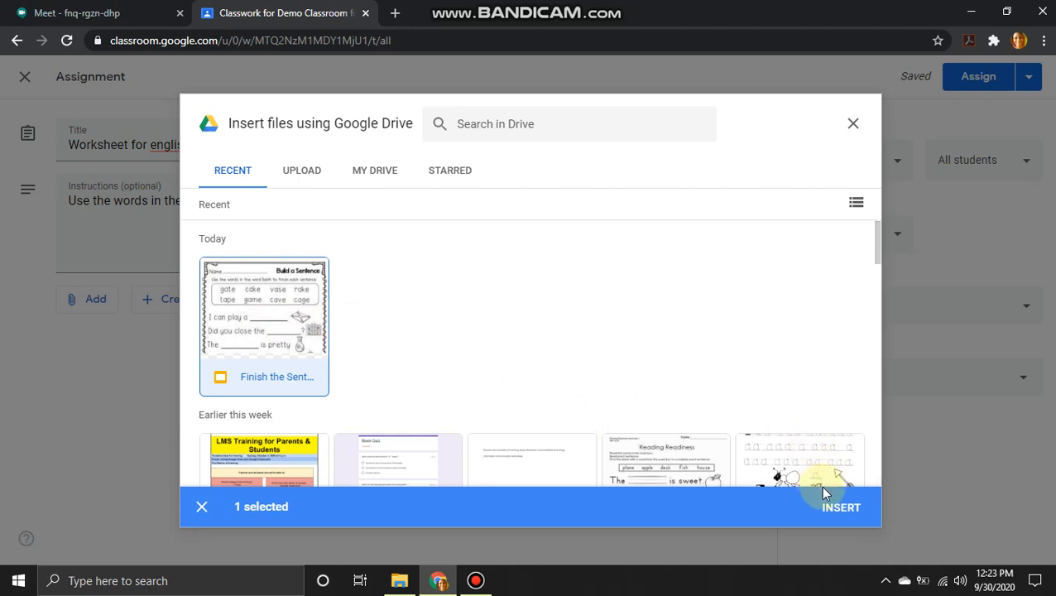
pyautogui.click(852, 508)
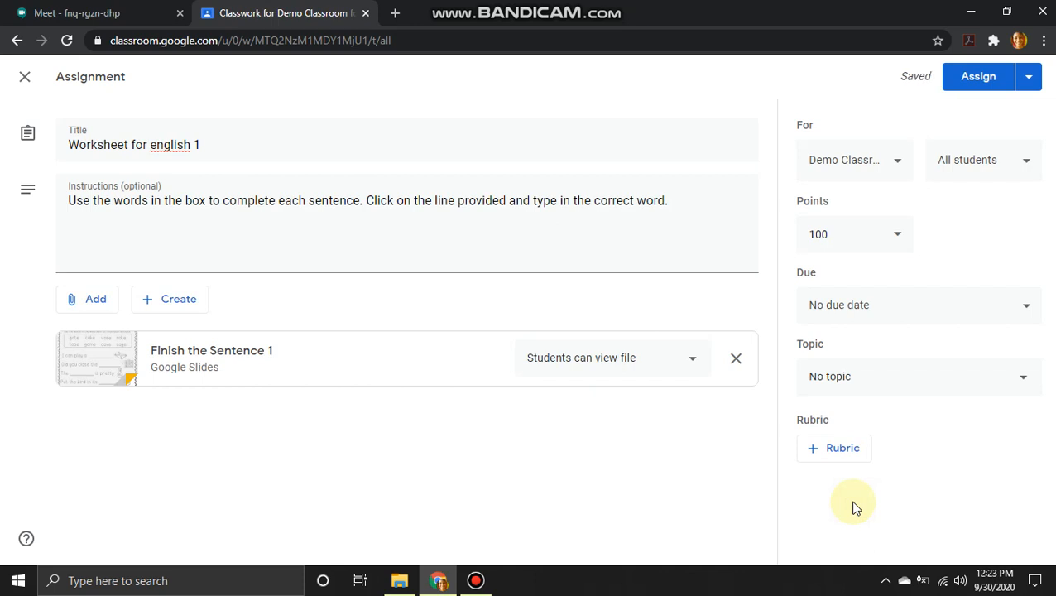
# Step: Set the slides to 'Make a copy for each student' and check the class recipients
pyautogui.click(693, 364)
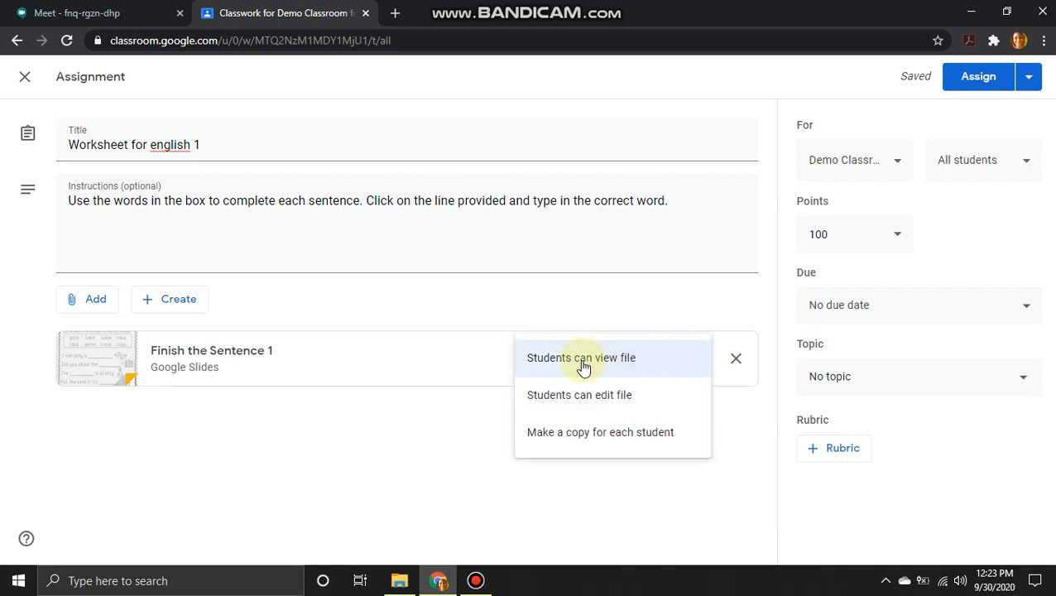
pyautogui.click(582, 442)
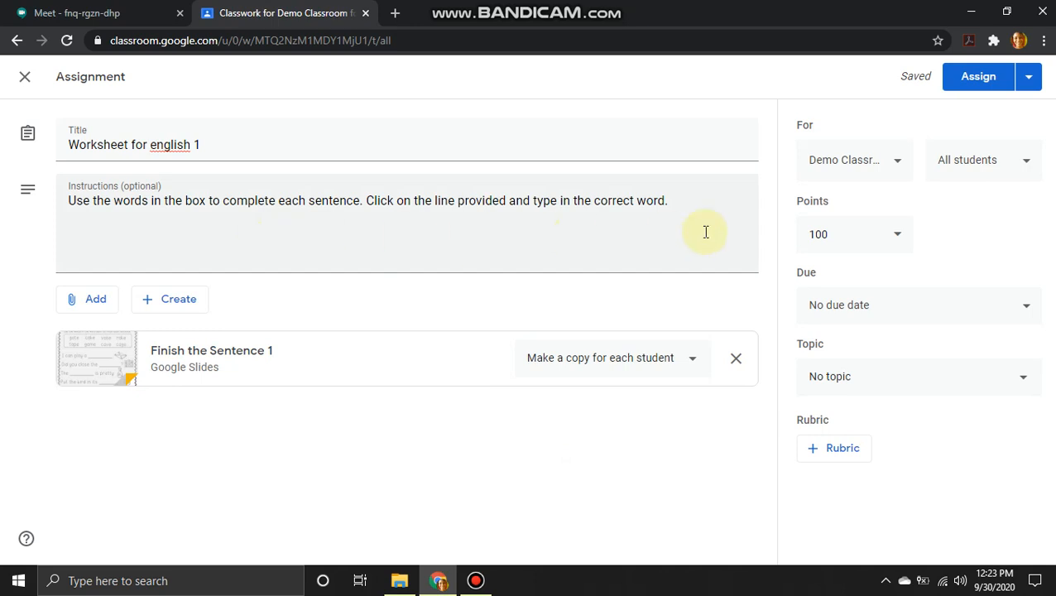
pyautogui.click(906, 168)
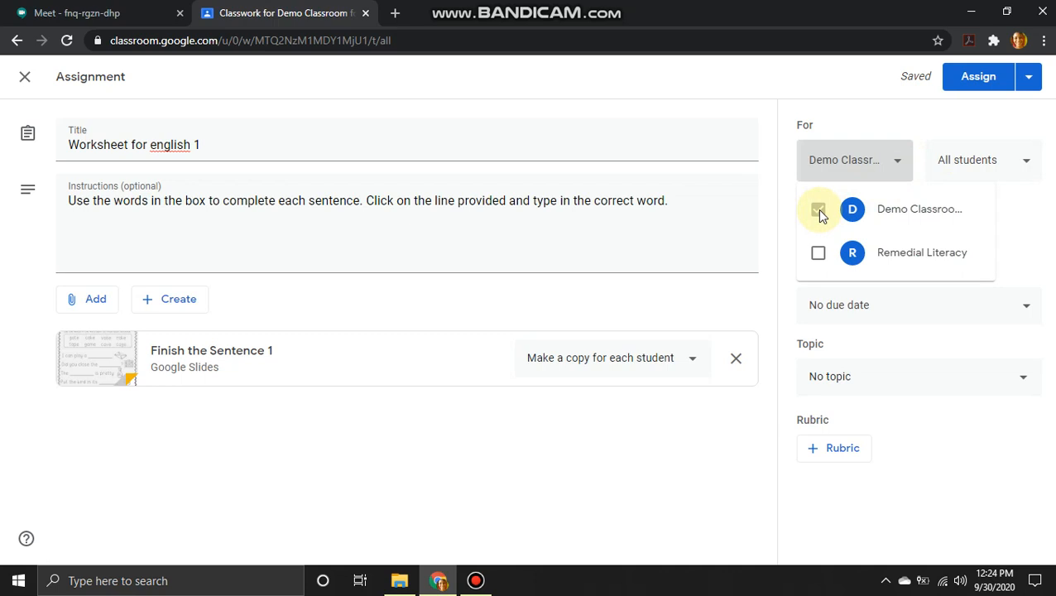
pyautogui.click(902, 163)
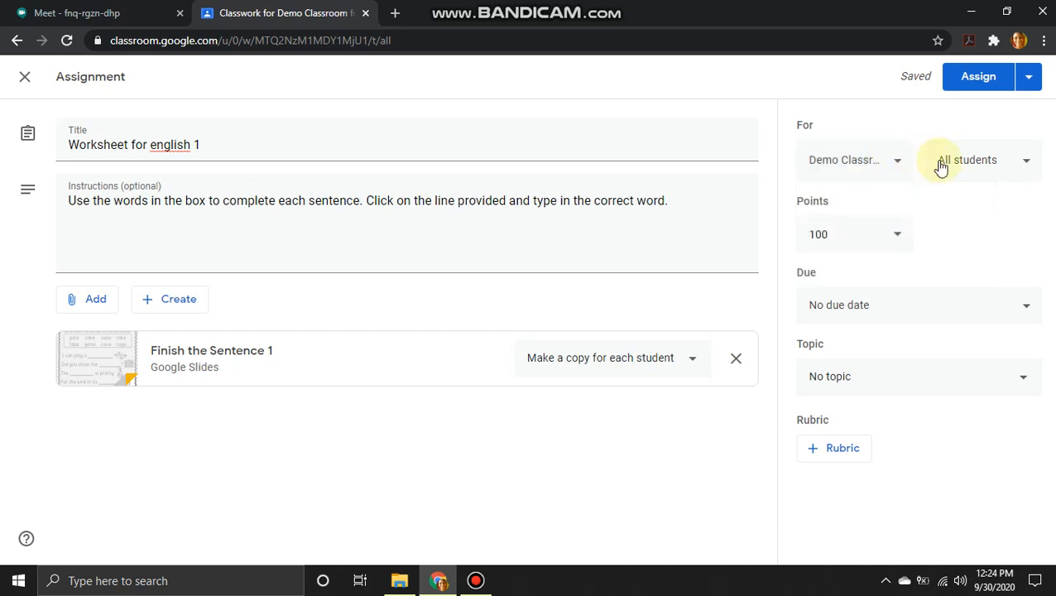
# Step: Keep the assignment addressed to all students
pyautogui.click(1027, 167)
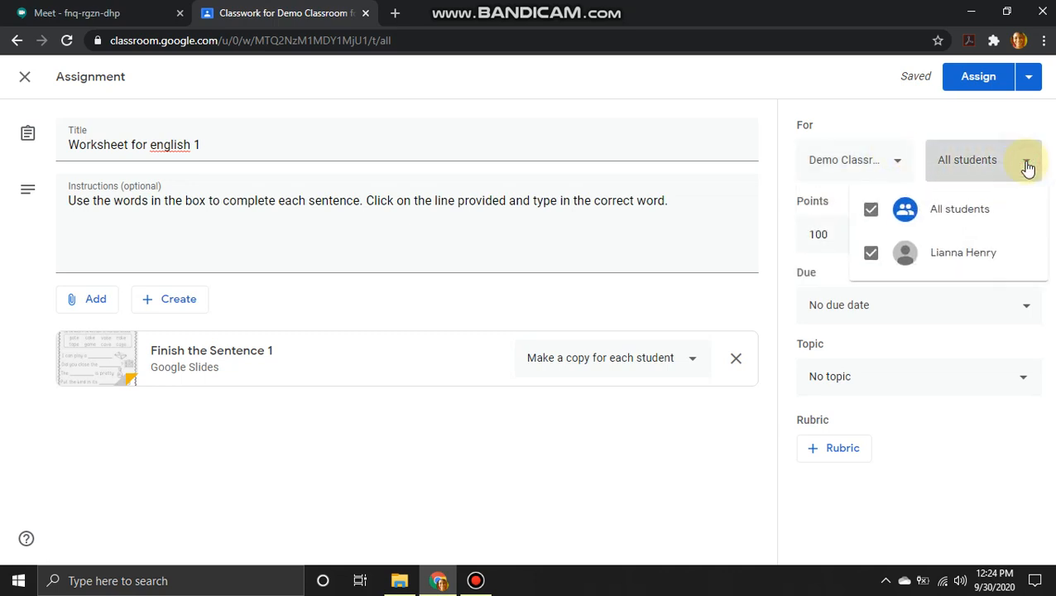
pyautogui.click(872, 212)
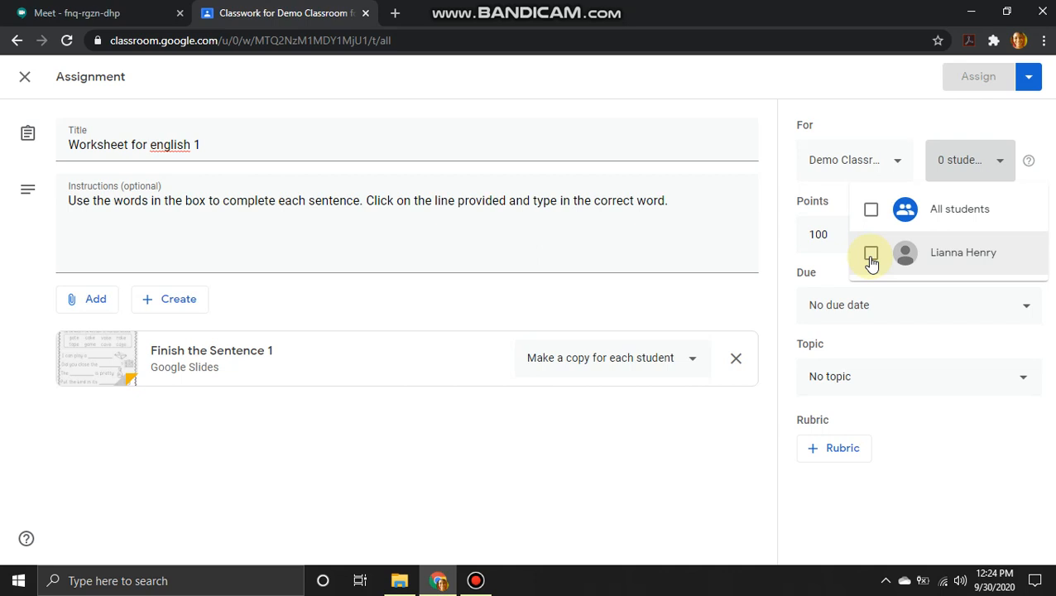
pyautogui.click(871, 257)
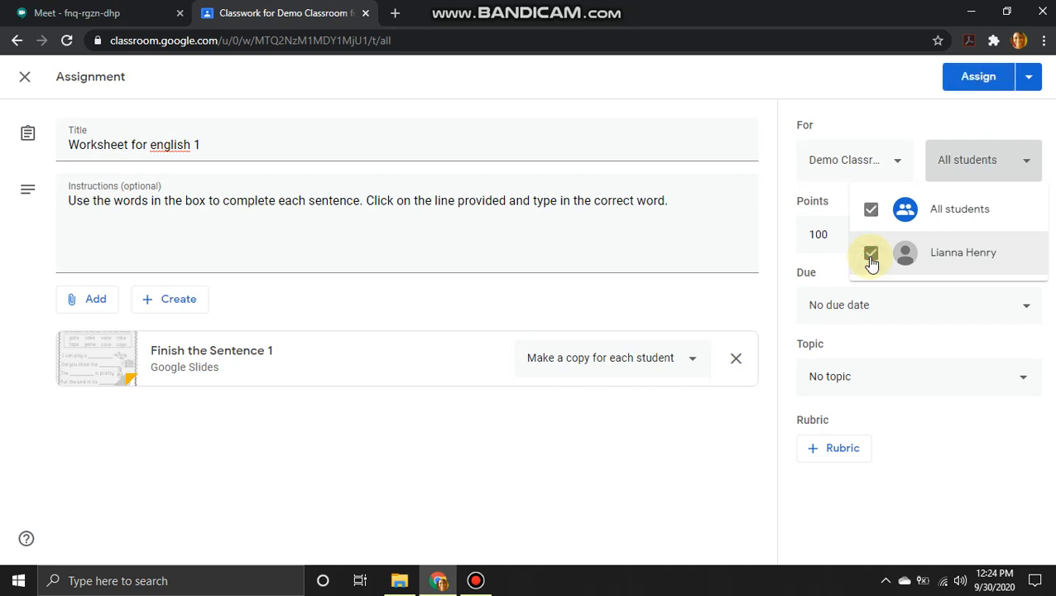
pyautogui.click(1022, 159)
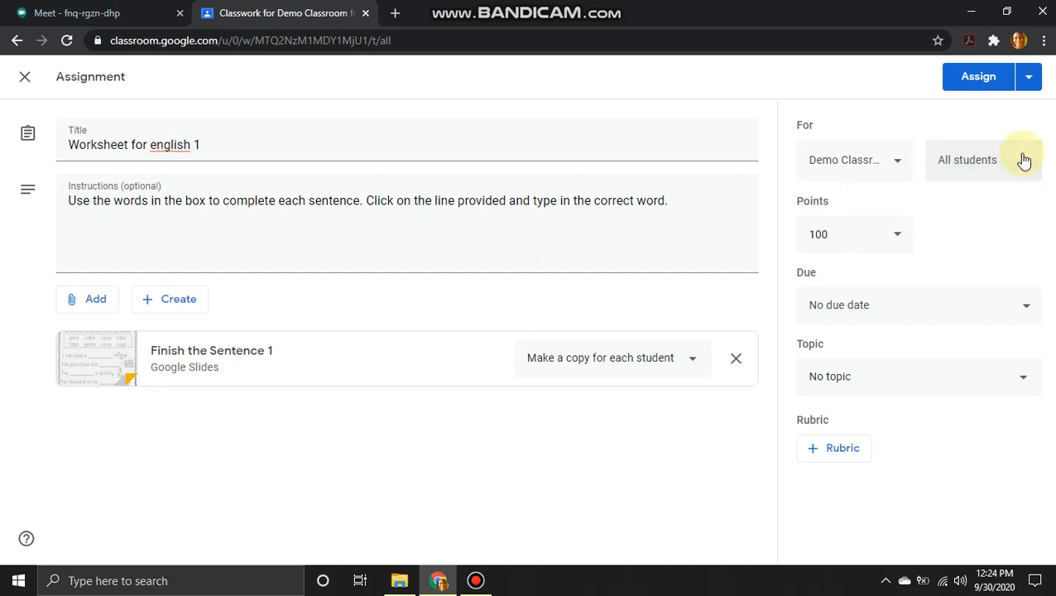
pyautogui.click(896, 241)
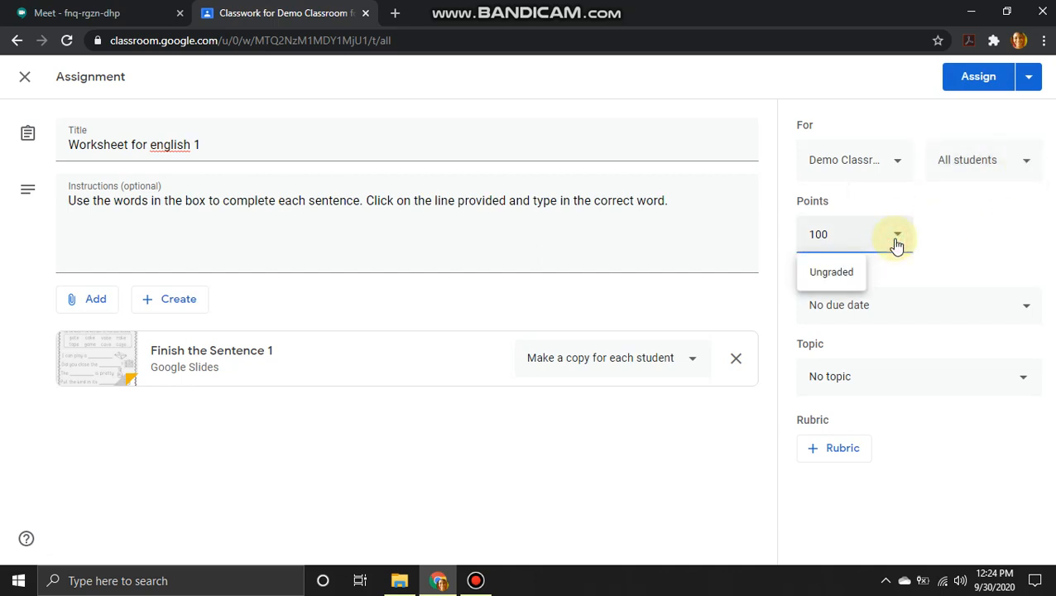
# Step: Set the assignment's points value to 8
pyautogui.click(830, 276)
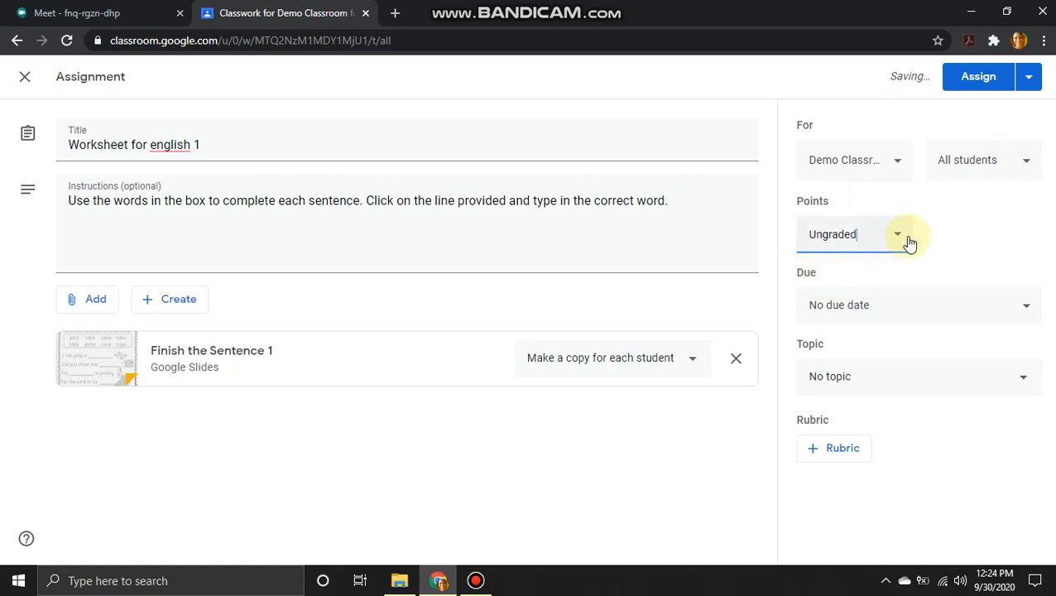
pyautogui.press('BackSpace')
pyautogui.press('BackSpace')
pyautogui.press('BackSpace')
pyautogui.press('BackSpace')
pyautogui.press('BackSpace')
pyautogui.press('BackSpace')
pyautogui.press('BackSpace')
pyautogui.press('BackSpace')
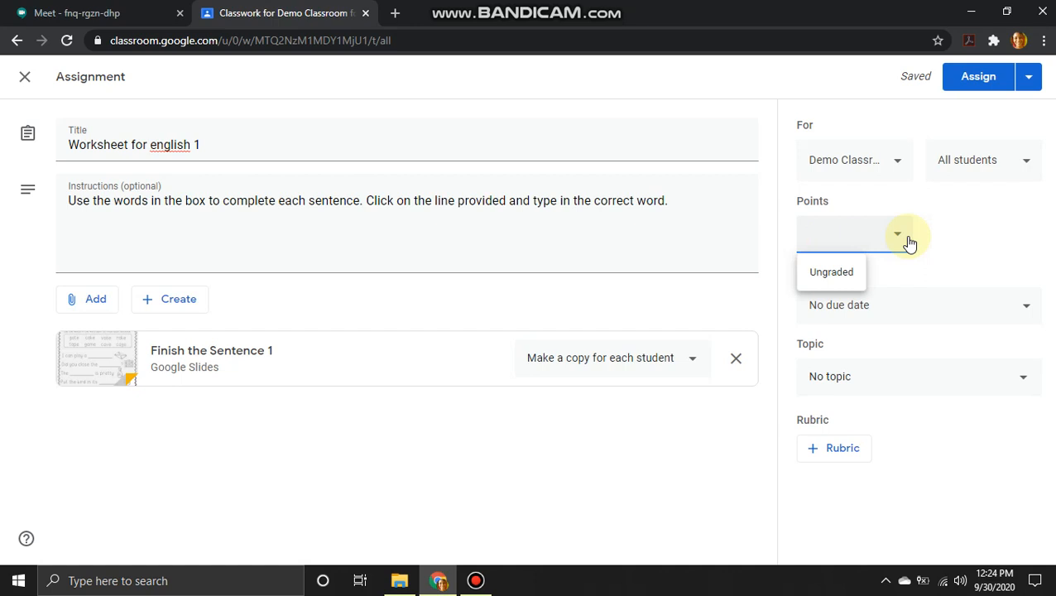
pyautogui.write('8')
# Step: Set the due date to Friday, October 2, 2020 at 2:00 PM
pyautogui.click(1035, 308)
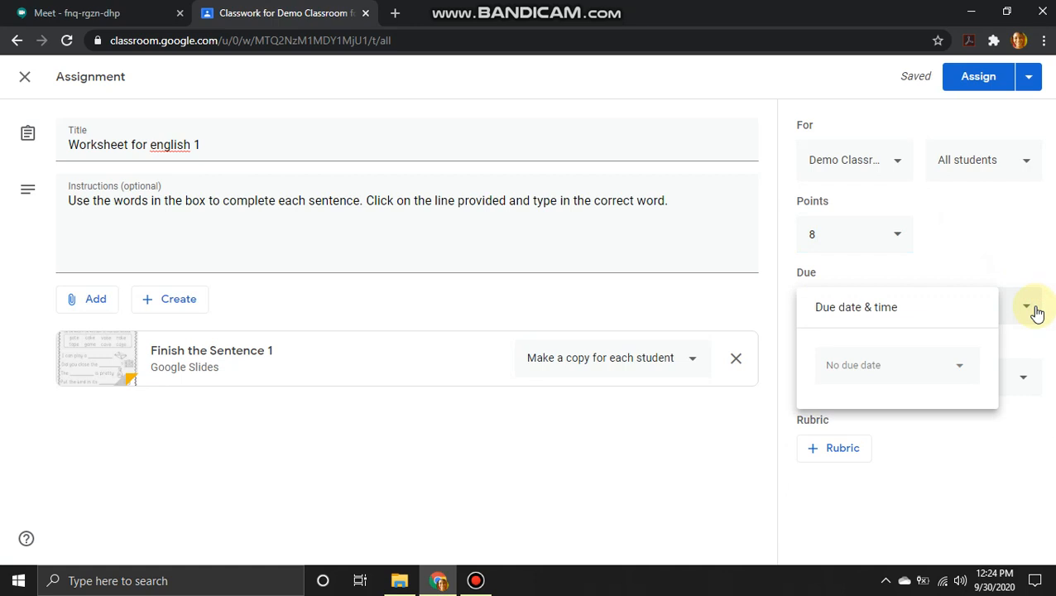
pyautogui.click(961, 369)
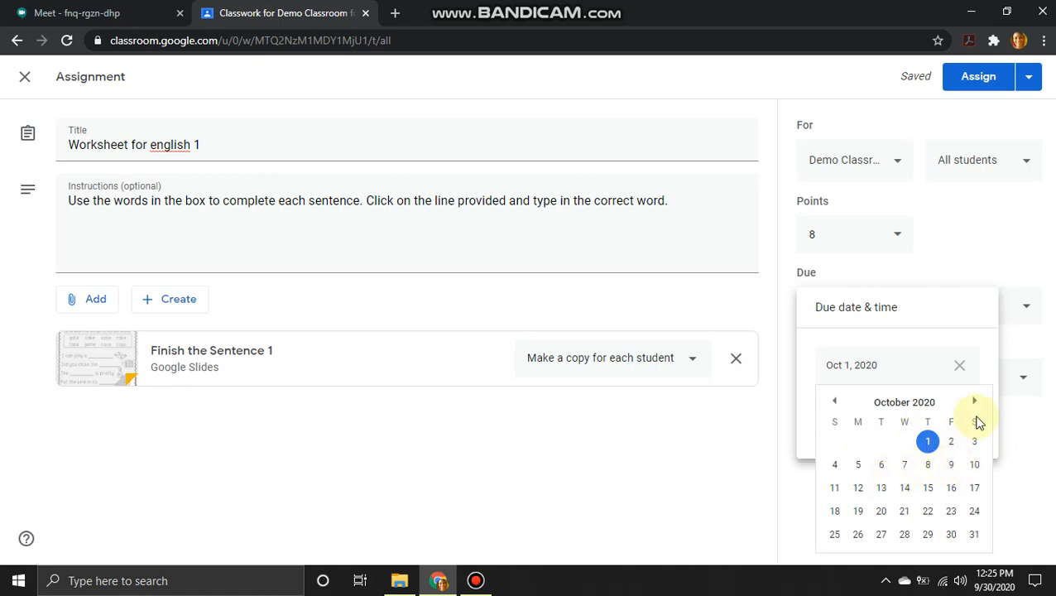
pyautogui.click(974, 404)
pyautogui.click(975, 404)
pyautogui.click(834, 401)
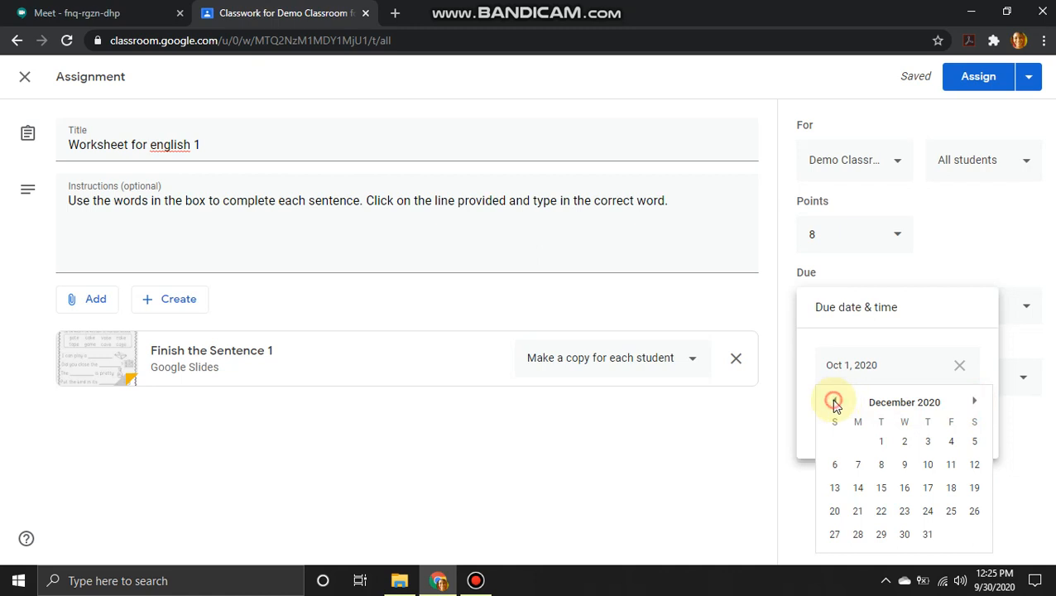
pyautogui.click(834, 401)
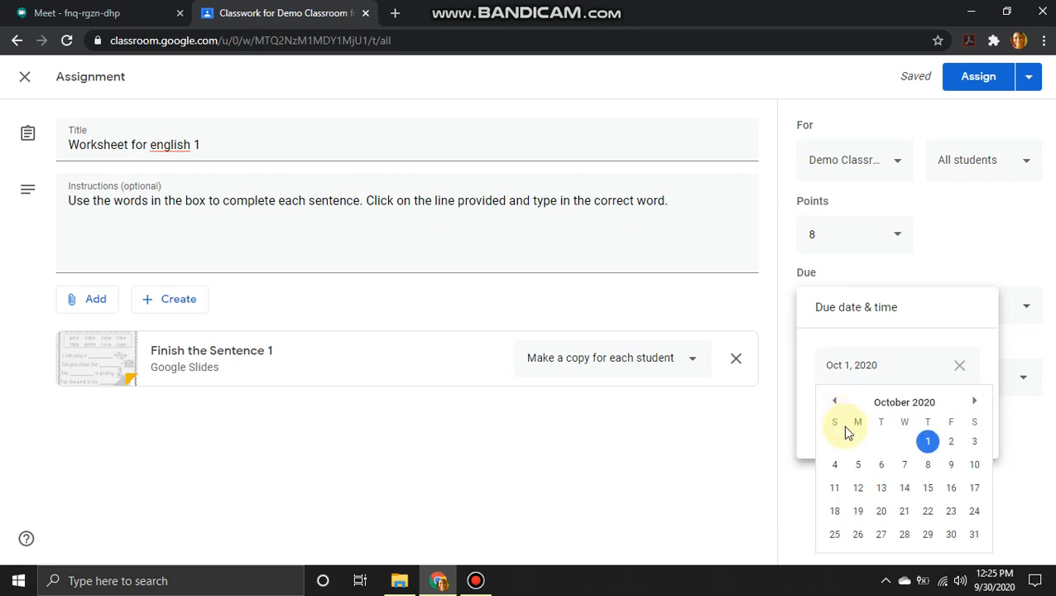
pyautogui.click(953, 443)
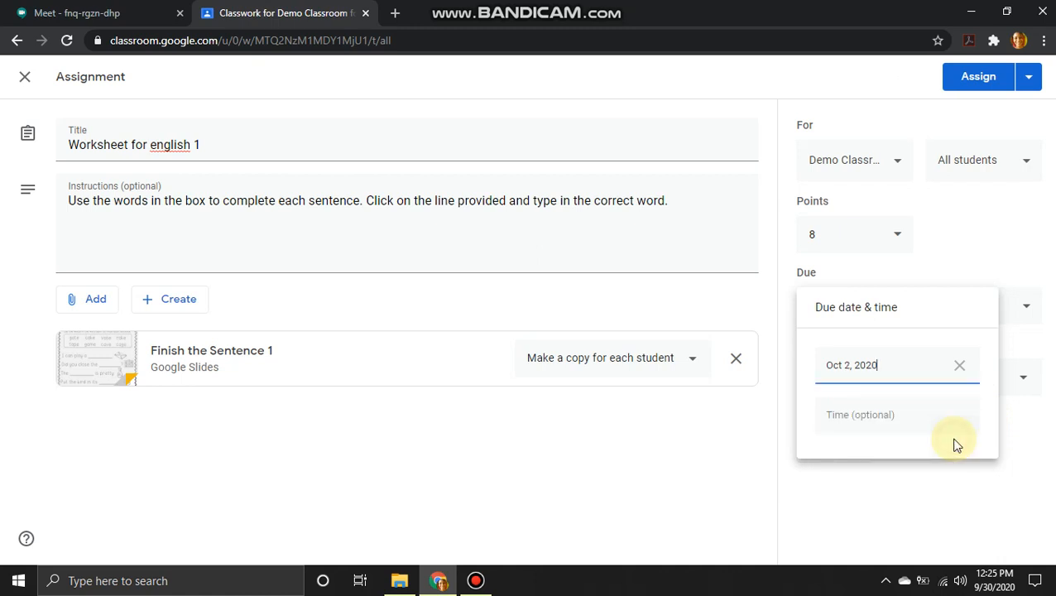
pyautogui.click(932, 420)
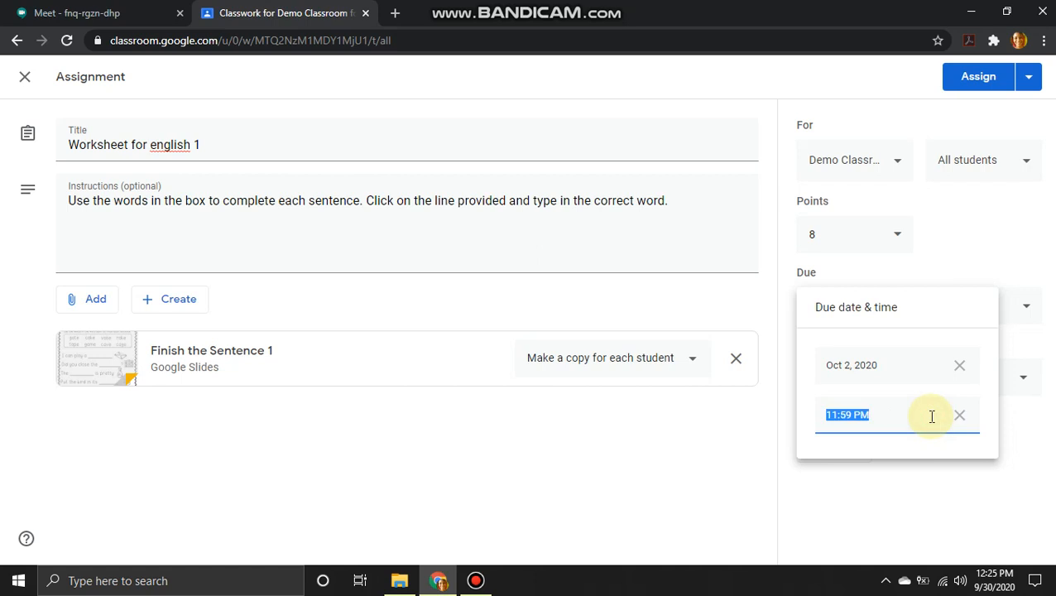
pyautogui.press('BackSpace')
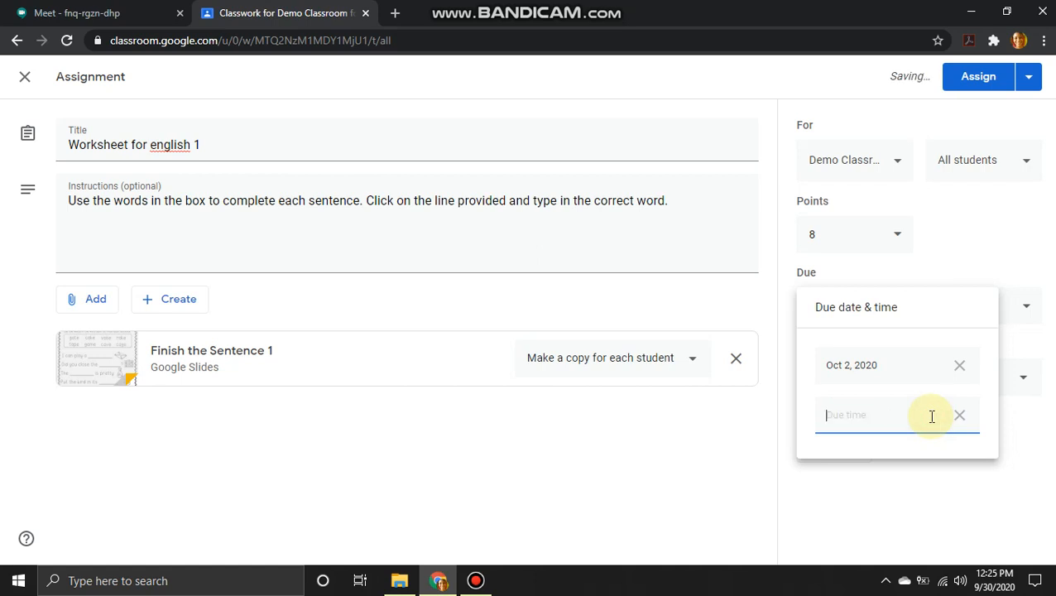
pyautogui.write('2:00PM')
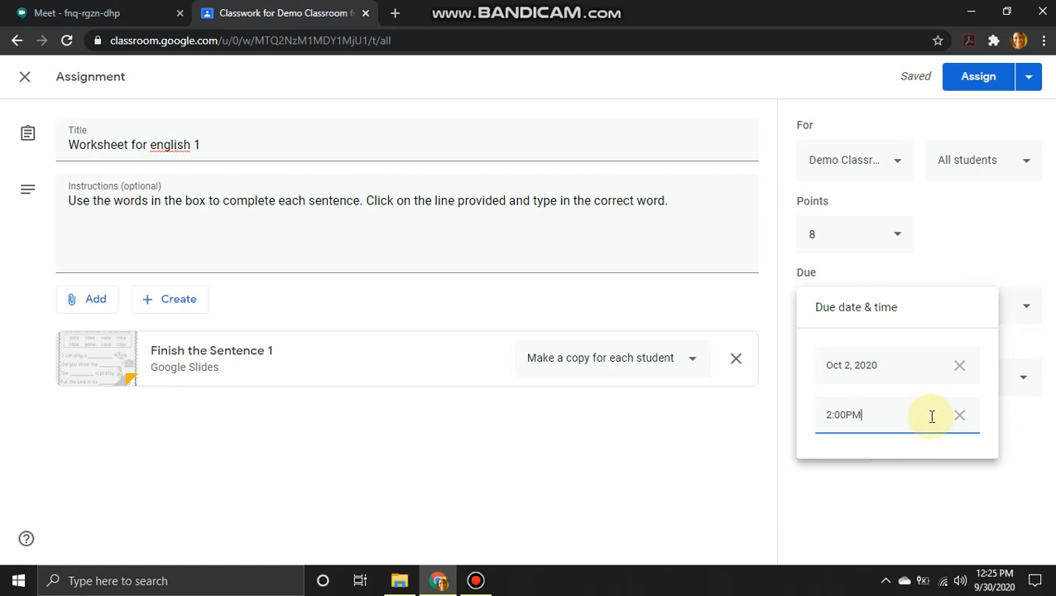
pyautogui.click(974, 273)
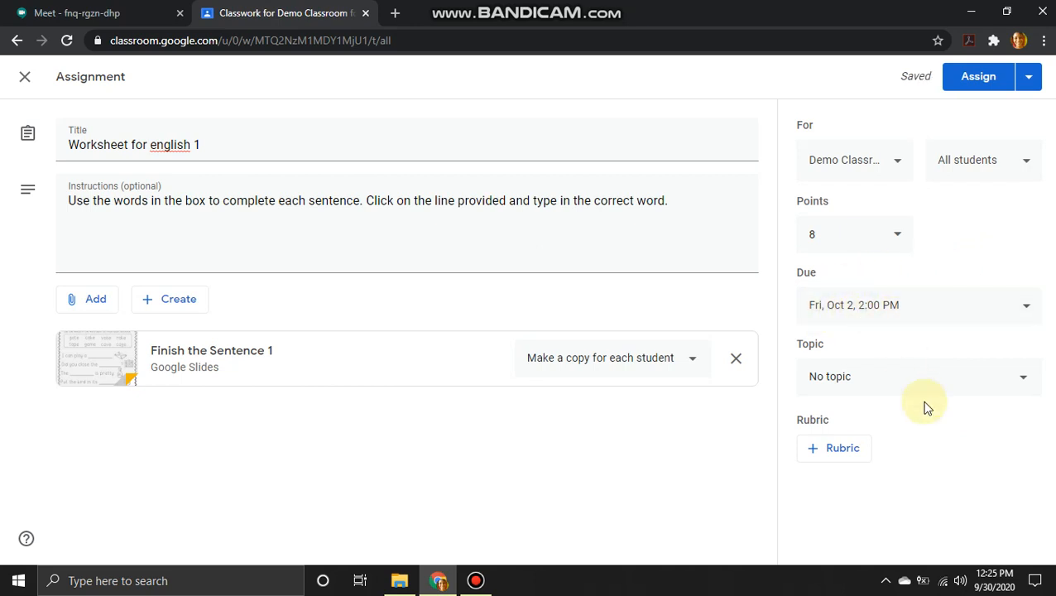
# Step: File the assignment under the Phonics topic and leave it without a rubric
pyautogui.click(1027, 385)
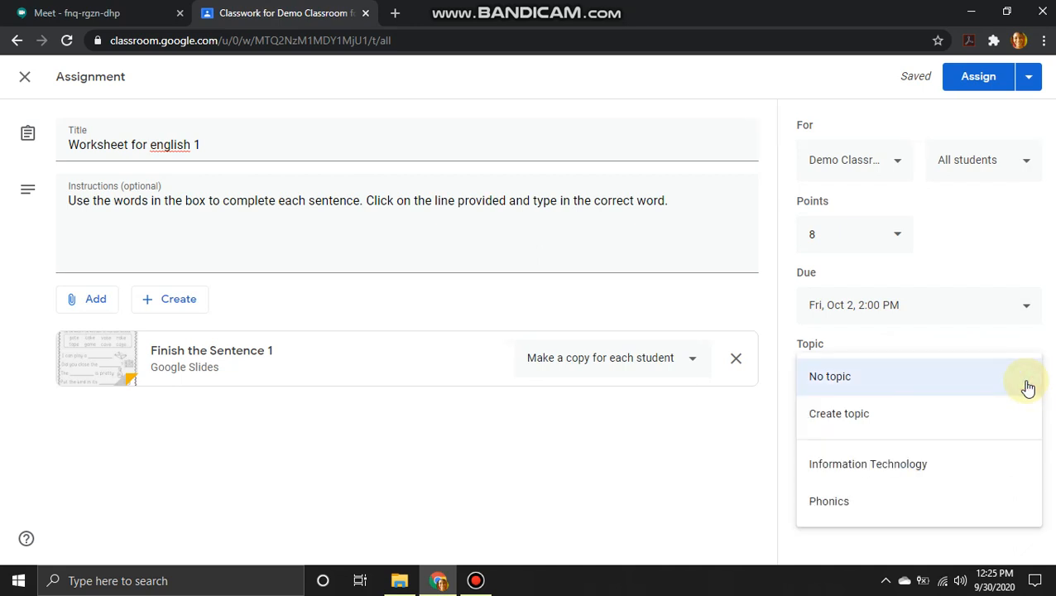
pyautogui.click(837, 507)
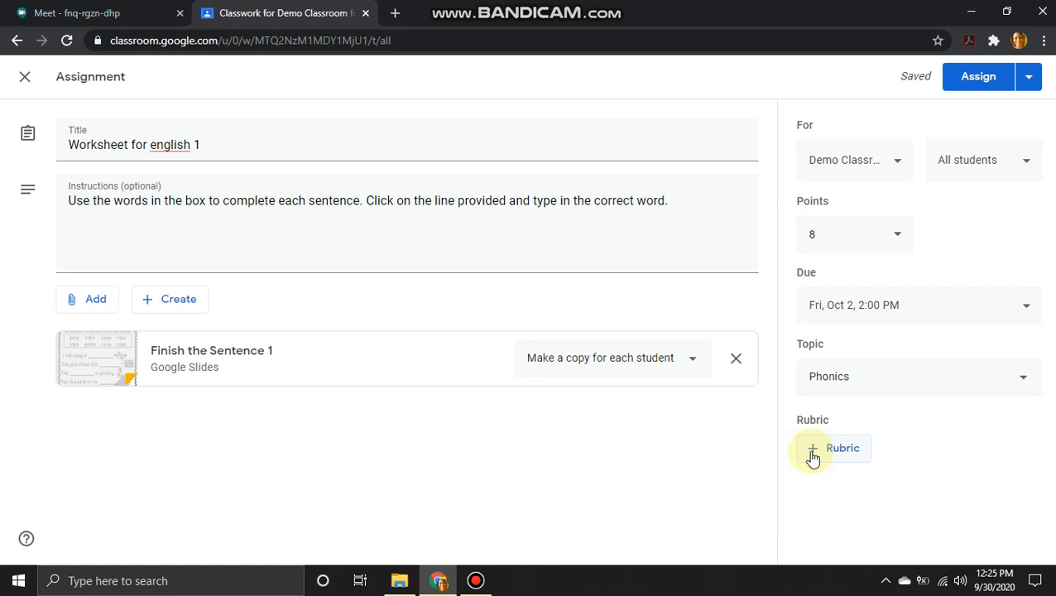
pyautogui.click(813, 459)
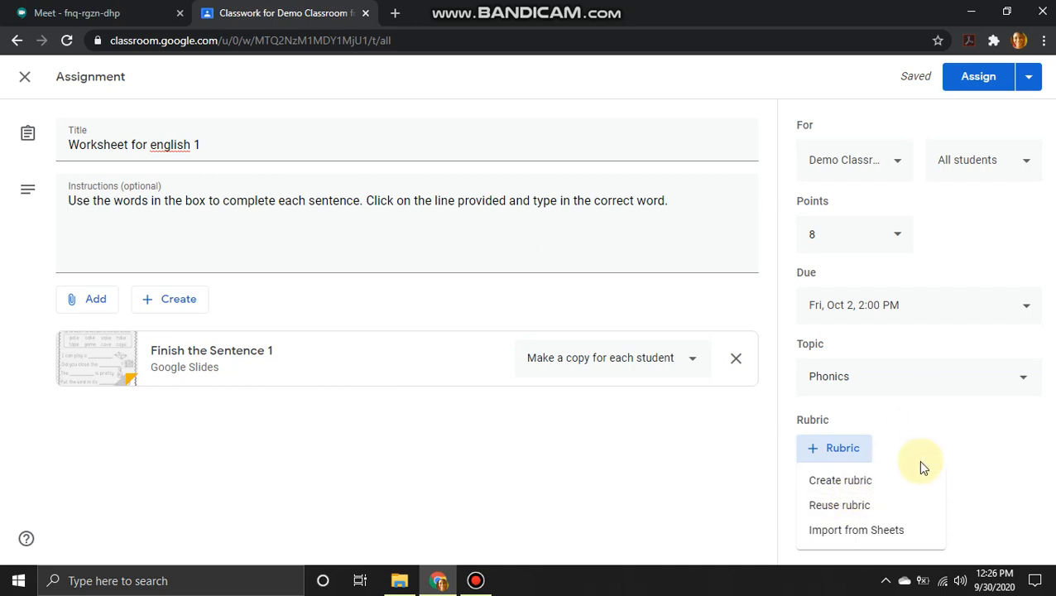
pyautogui.click(891, 441)
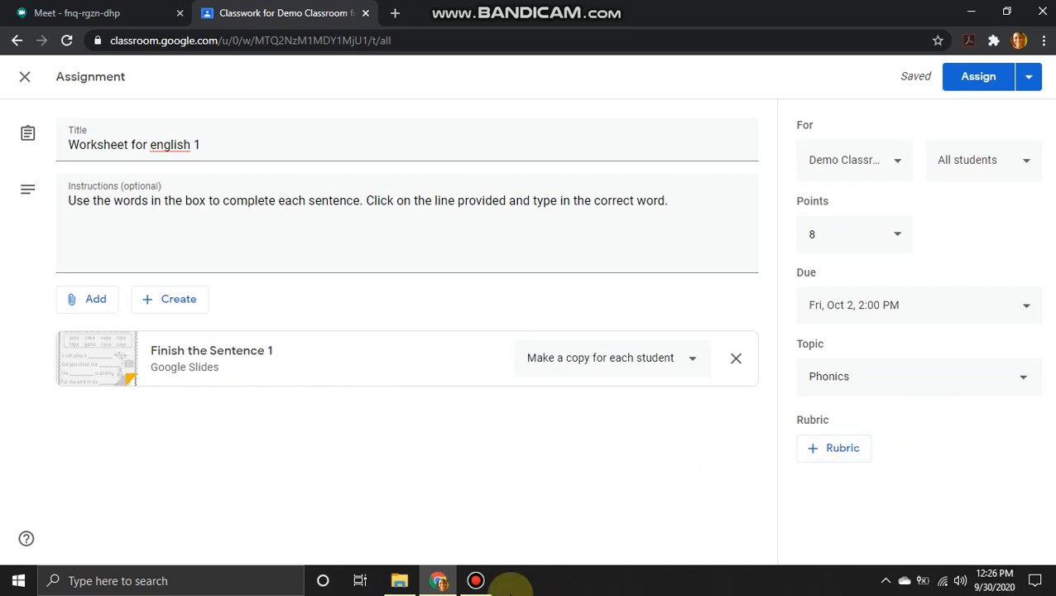
pyautogui.moveTo(491, 589)
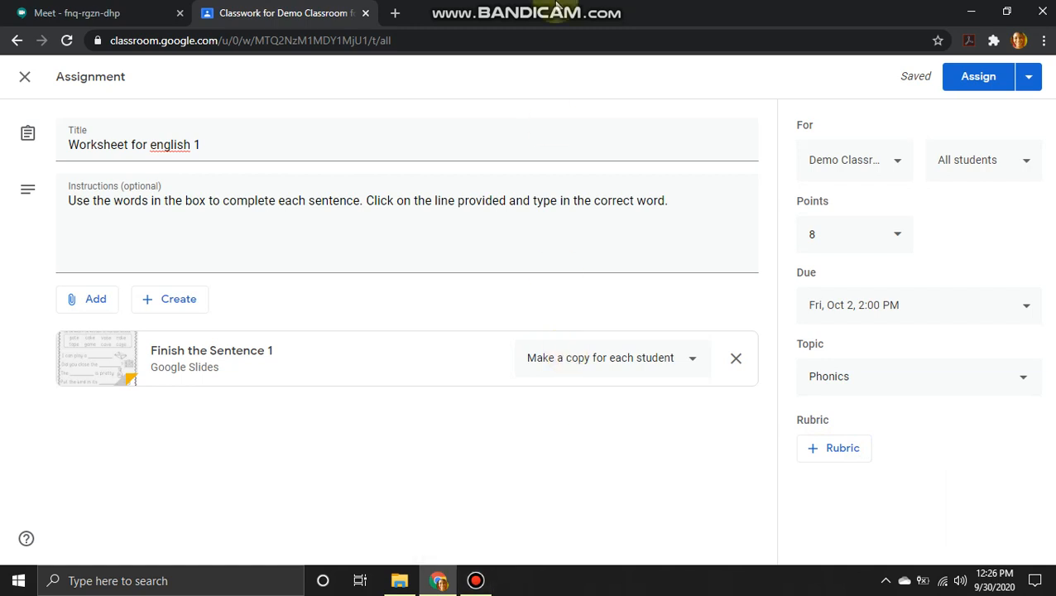
pyautogui.moveTo(596, 7)
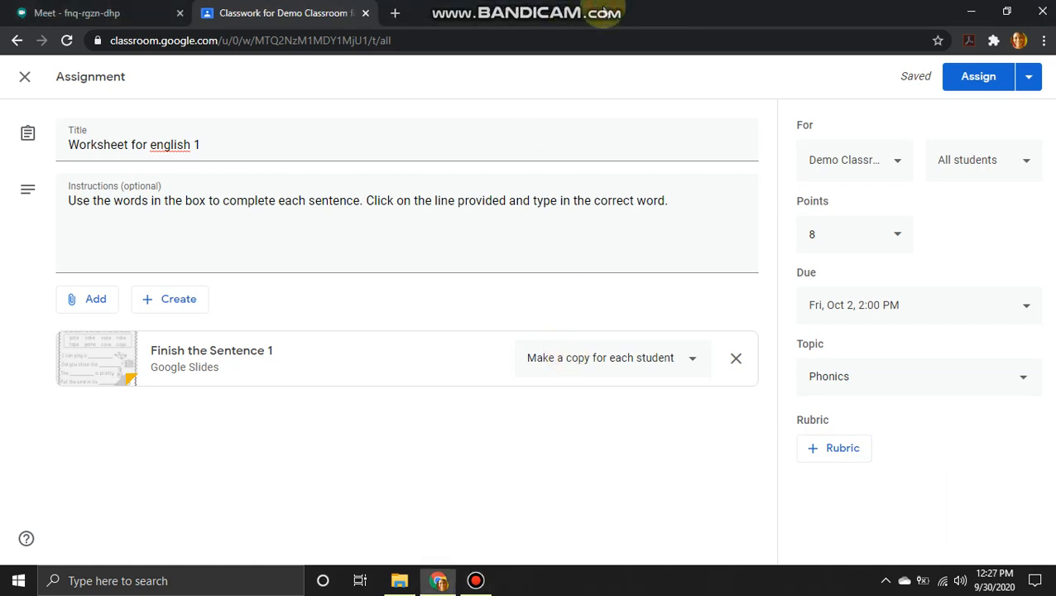
pyautogui.click(838, 451)
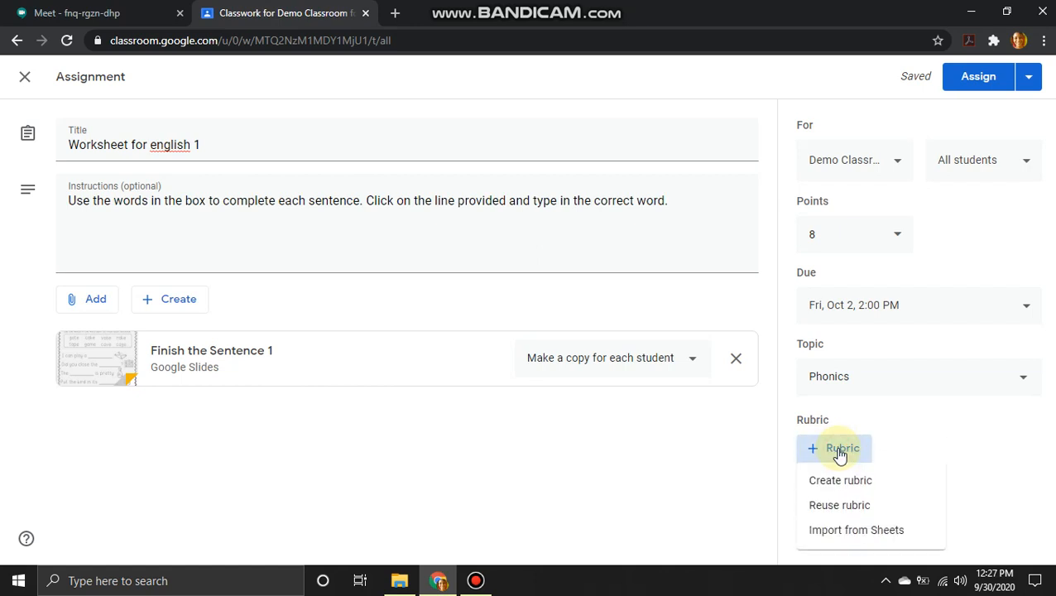
pyautogui.click(833, 483)
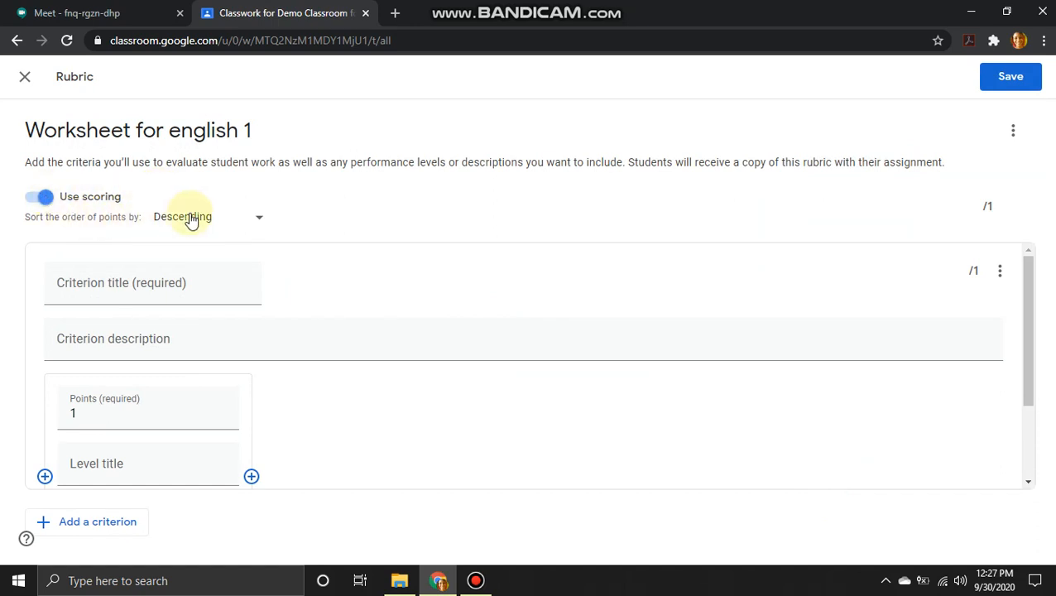
pyautogui.click(262, 216)
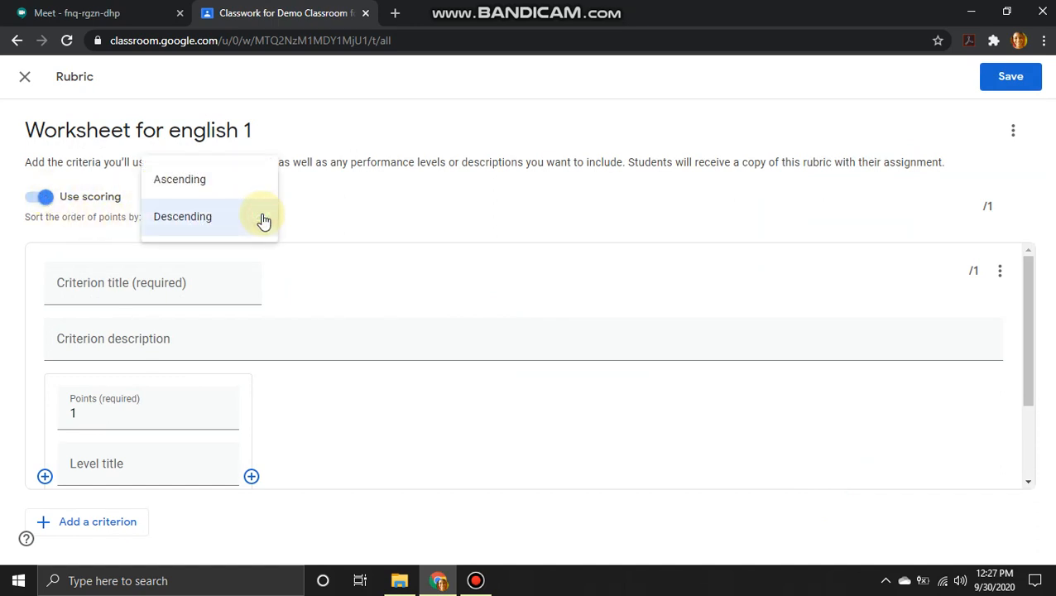
pyautogui.click(335, 208)
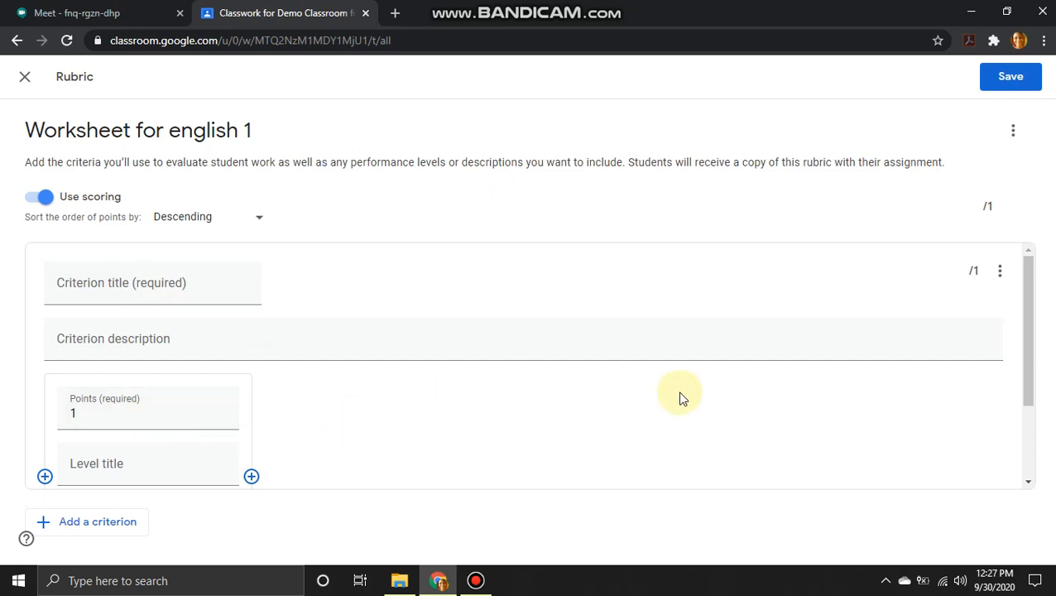
pyautogui.moveTo(1027, 356); pyautogui.dragTo(1026, 420)
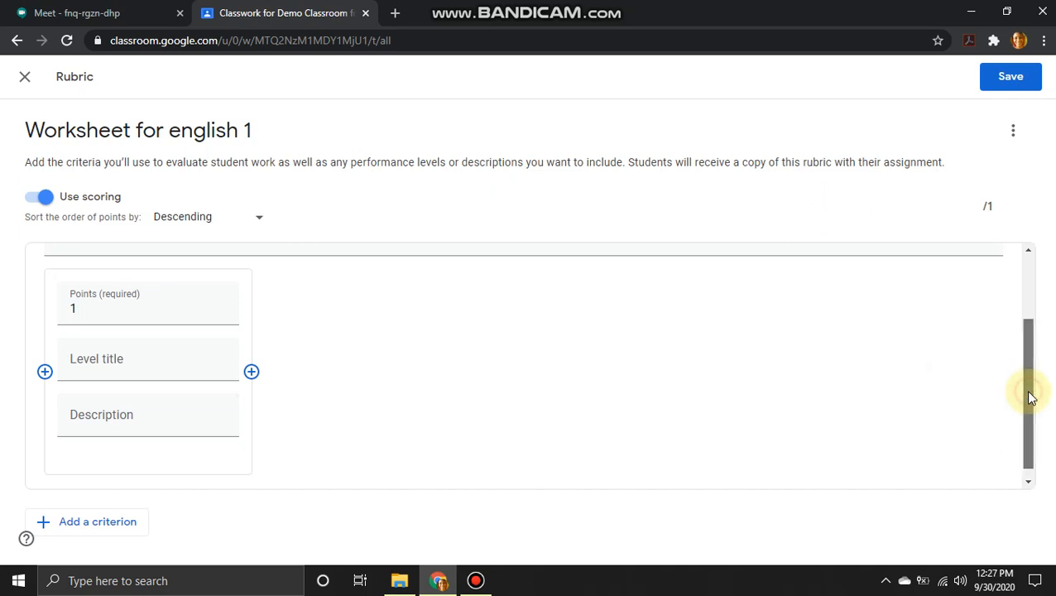
pyautogui.moveTo(1030, 398); pyautogui.dragTo(1026, 308)
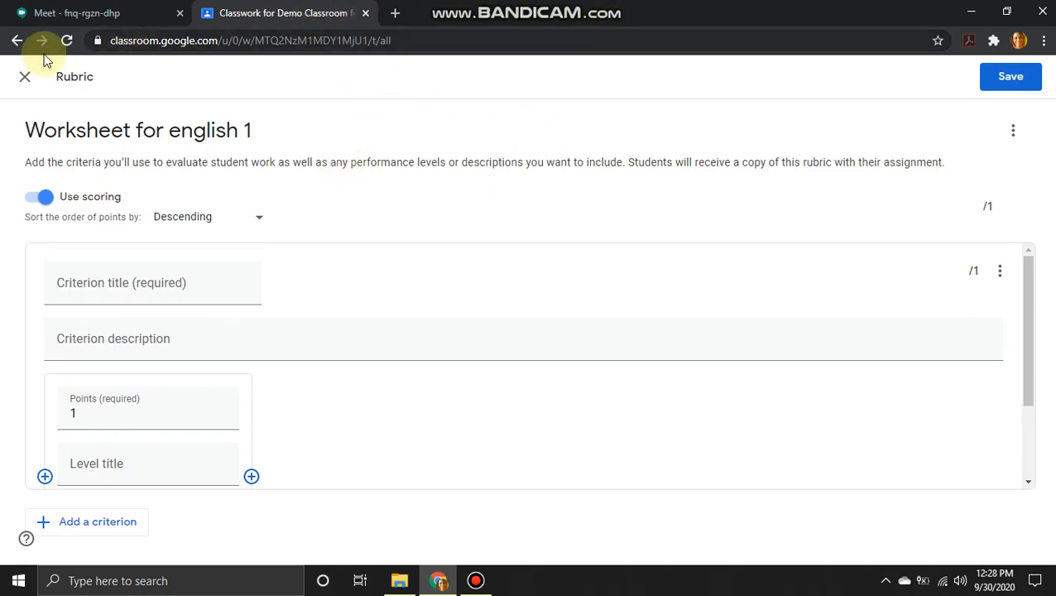
pyautogui.click(24, 78)
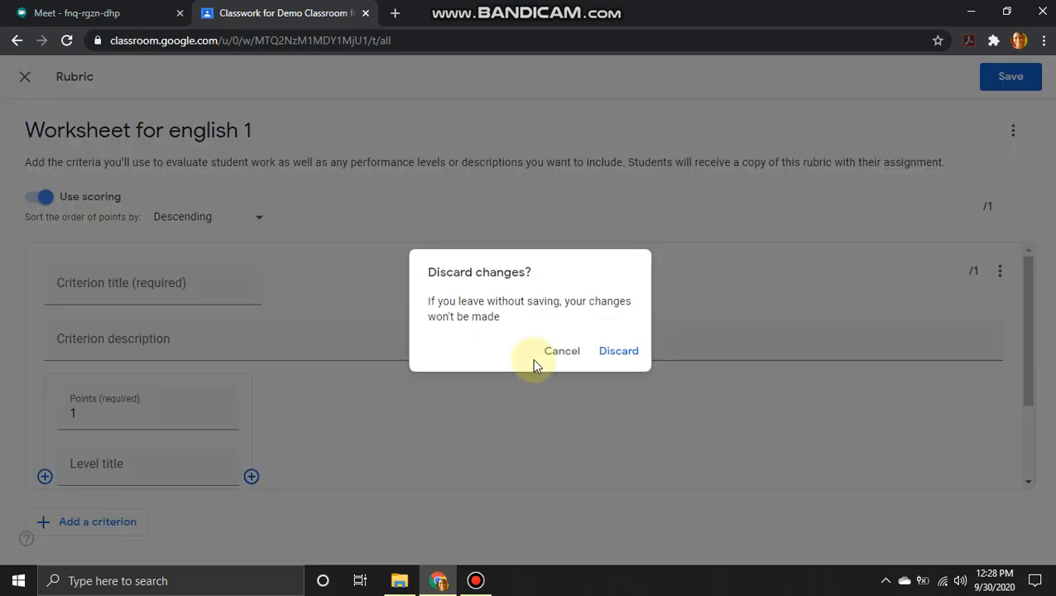
pyautogui.click(633, 354)
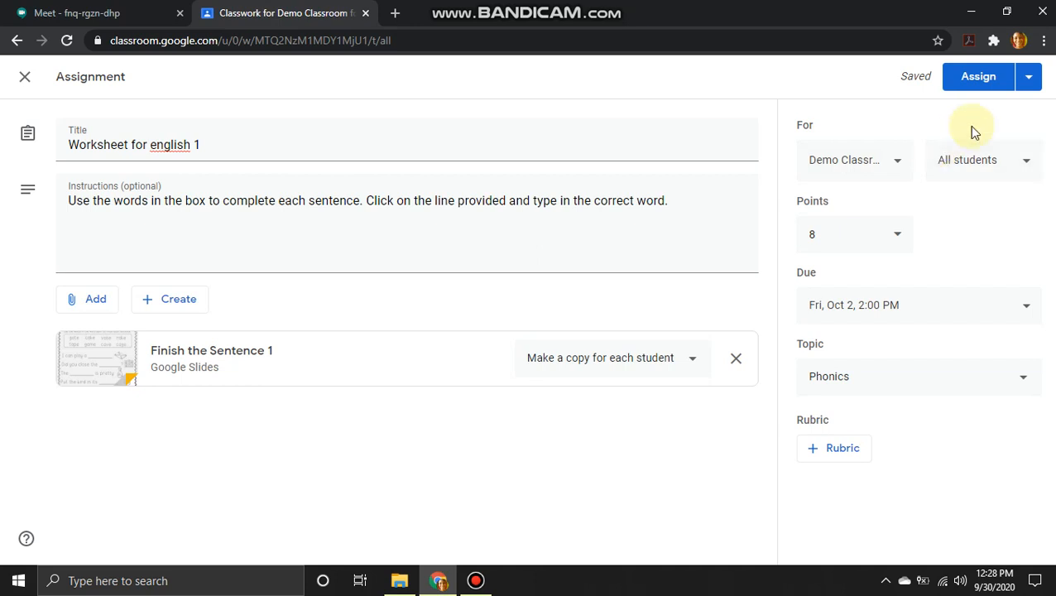
# Step: Bring up the Schedule option to post Worksheet for english 1 later instead of now
pyautogui.click(1029, 83)
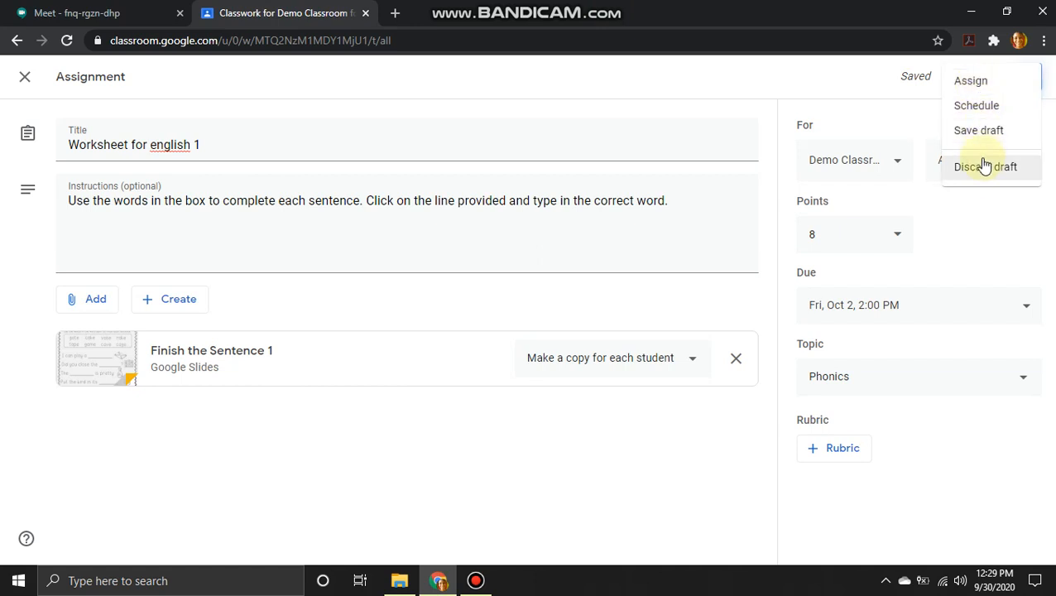
pyautogui.click(978, 107)
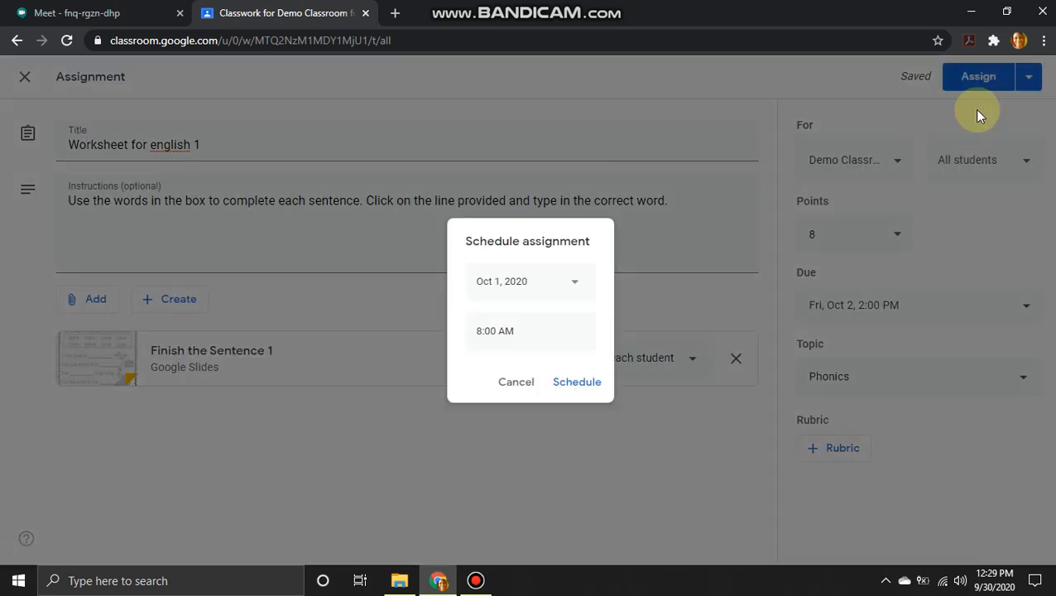
# Step: Keep Oct 1, 2020, change the post time from 8:00 AM to 1:00 PM, and confirm the schedule
pyautogui.click(574, 282)
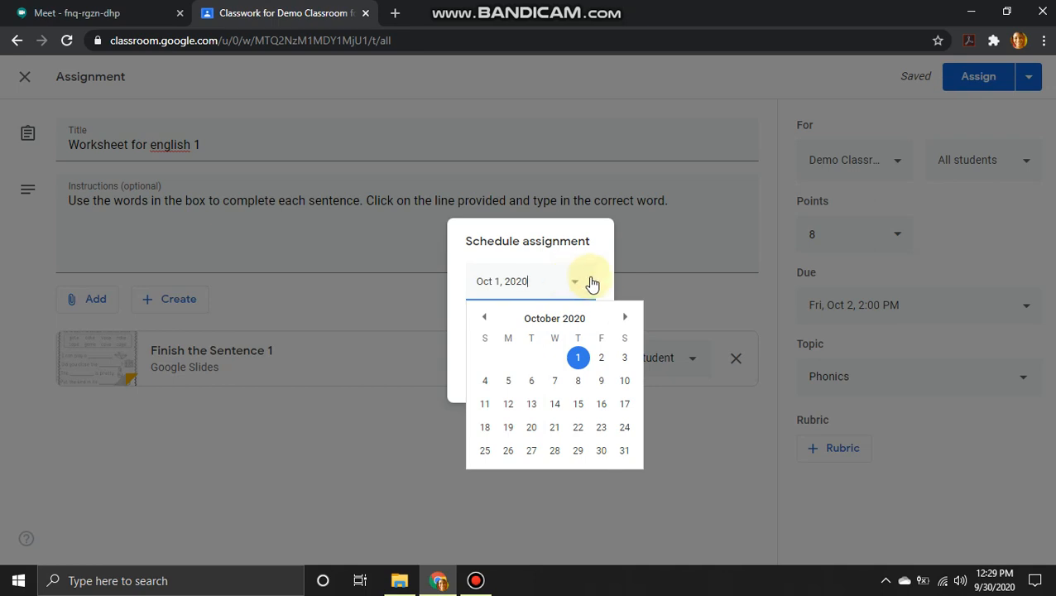
pyautogui.click(593, 282)
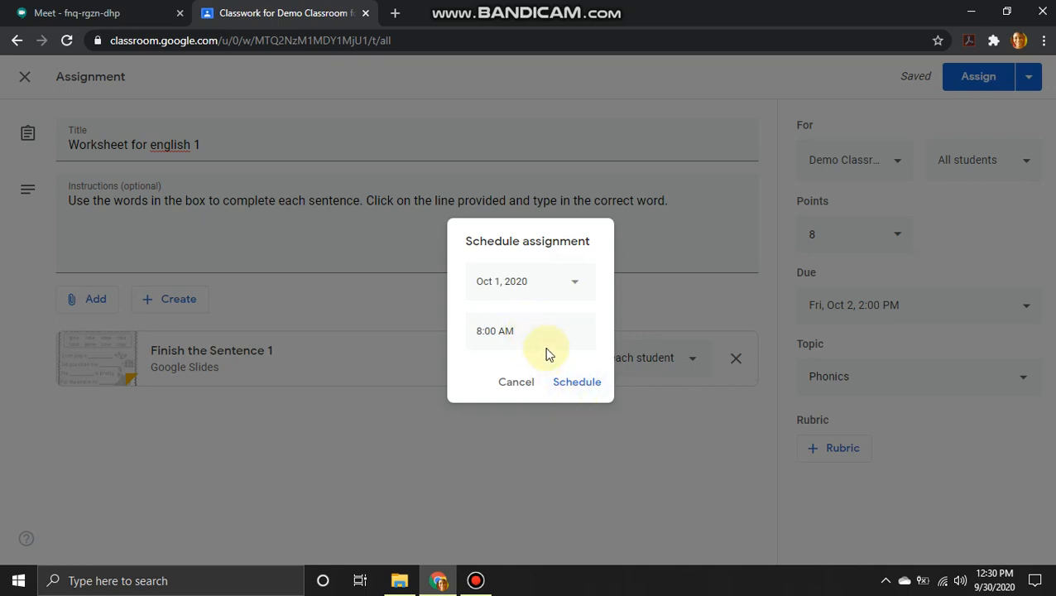
pyautogui.click(577, 285)
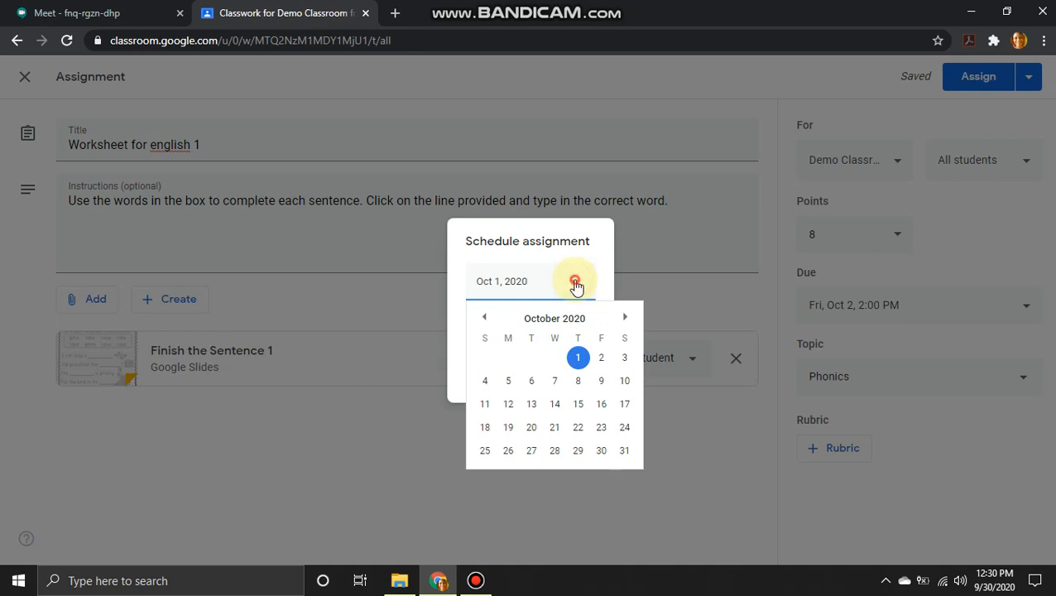
pyautogui.click(578, 359)
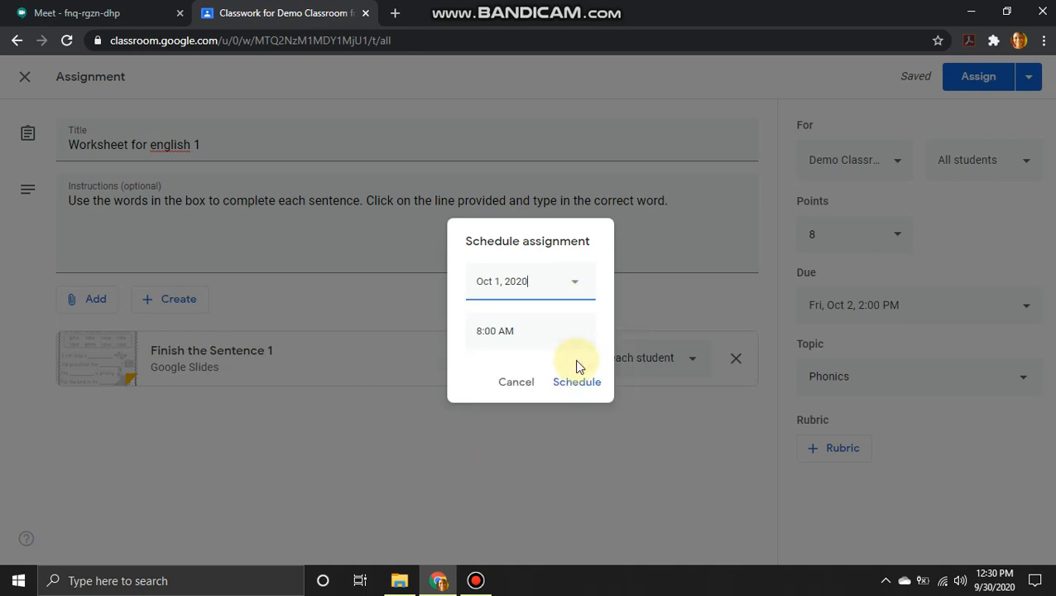
pyautogui.click(493, 333)
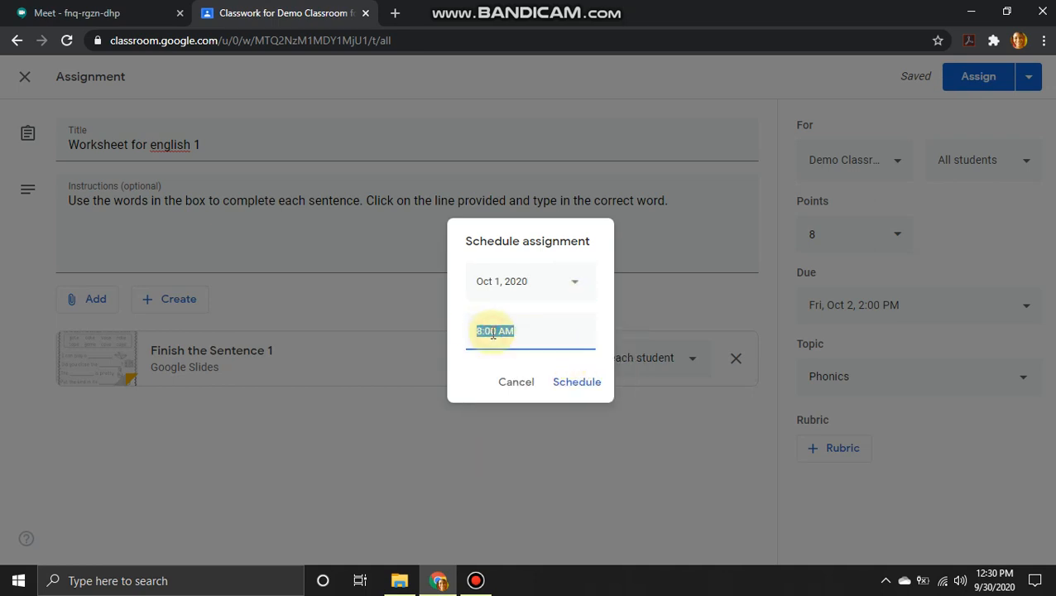
pyautogui.press('BackSpace')
pyautogui.write('1:00p')
pyautogui.press('BackSpace')
pyautogui.press('BackSpace')
pyautogui.press('BackSpace')
pyautogui.press('BackSpace')
pyautogui.write(':00 PM')
pyautogui.click(570, 383)
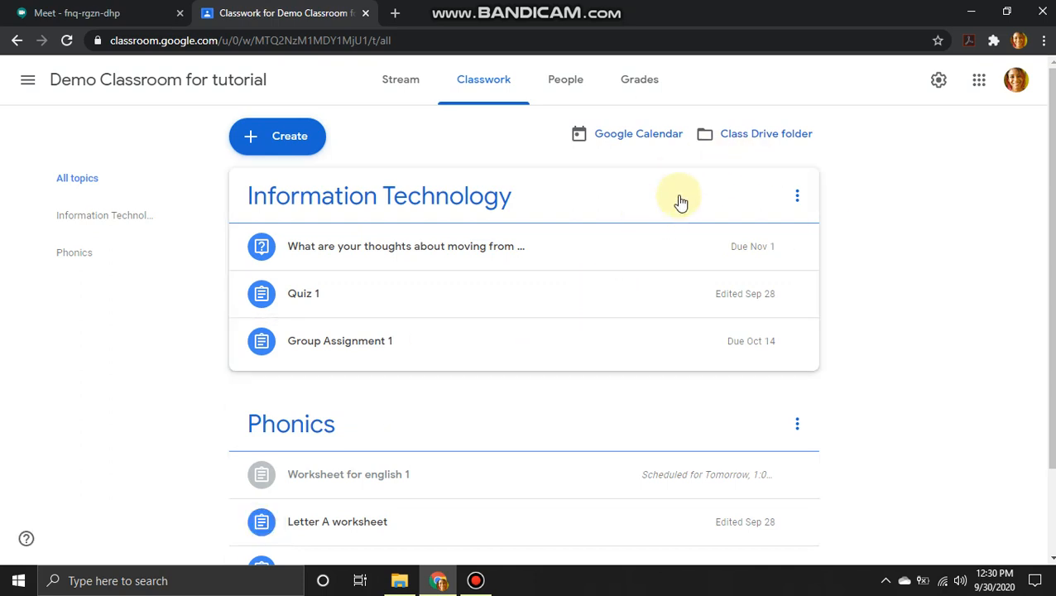
pyautogui.moveTo(1050, 205); pyautogui.dragTo(1053, 312)
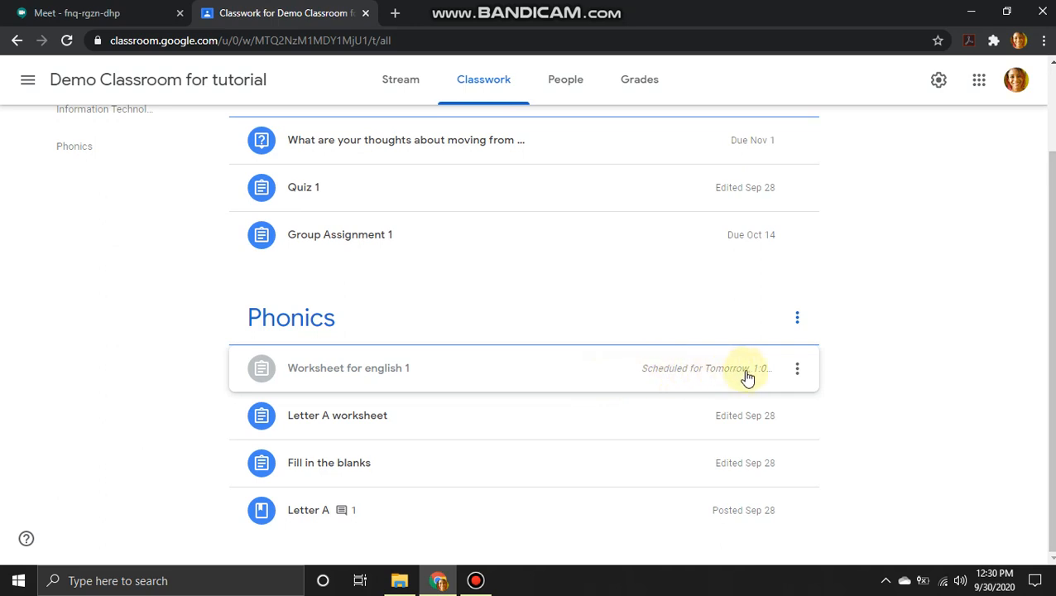
pyautogui.click(799, 372)
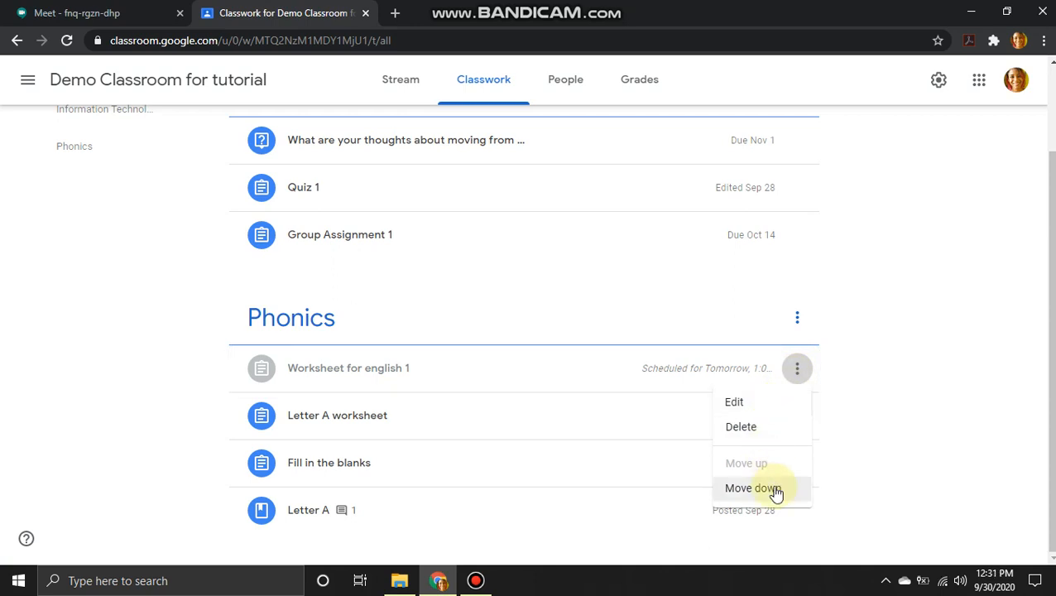
pyautogui.click(949, 361)
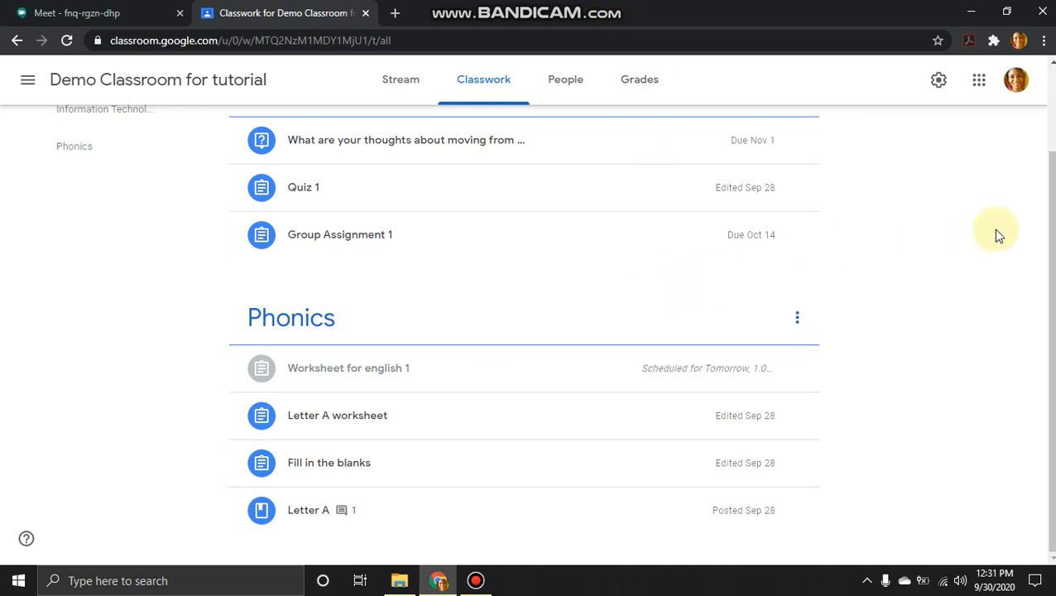
pyautogui.scroll(2, 523, 332)
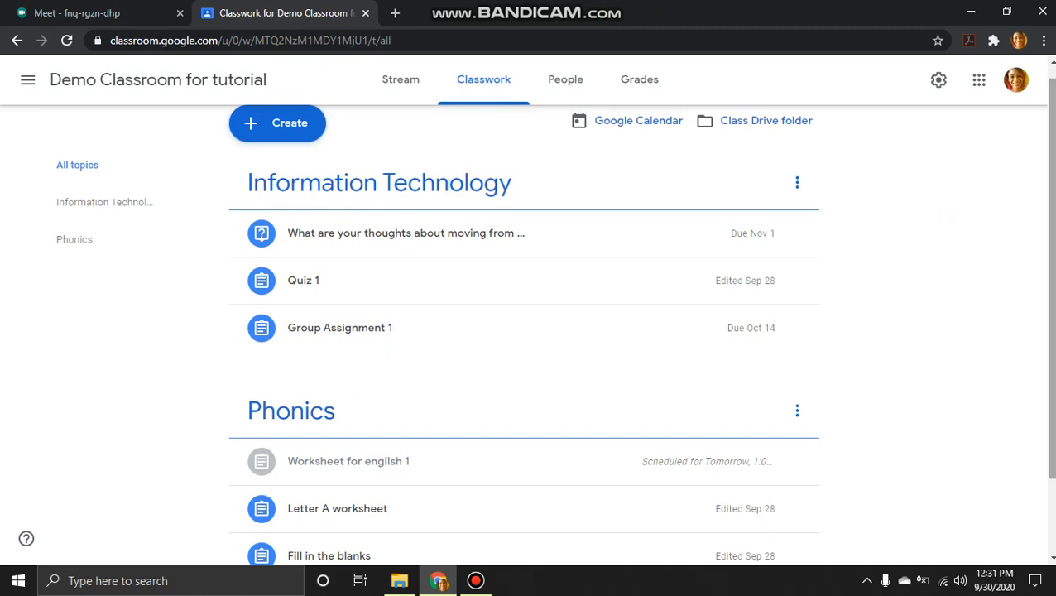
pyautogui.scroll(1, 526, 317)
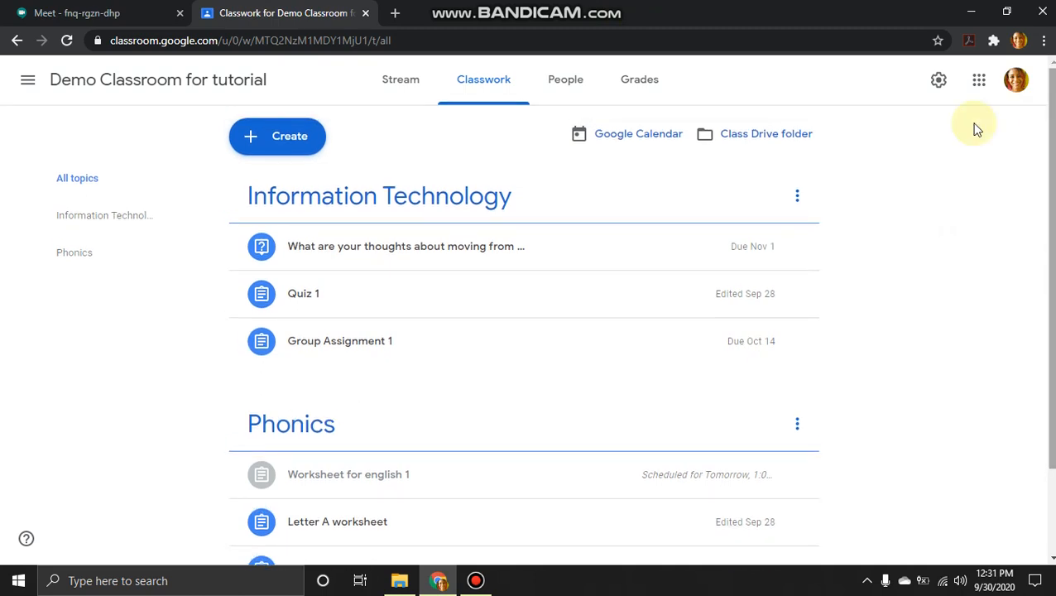
# Step: Start a new material post titled 'Resources for ICT'
pyautogui.click(301, 148)
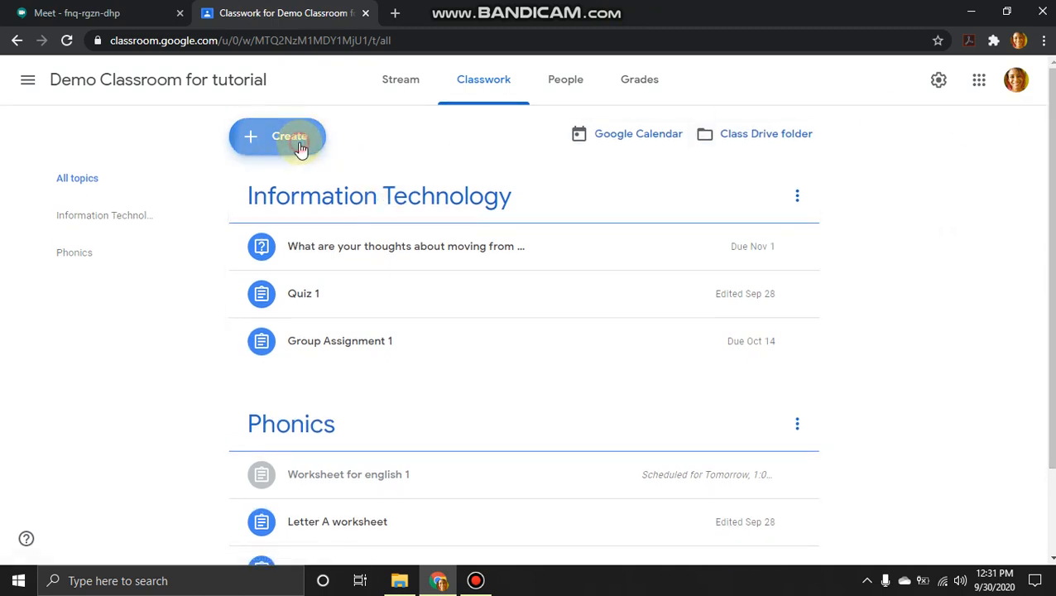
pyautogui.click(310, 305)
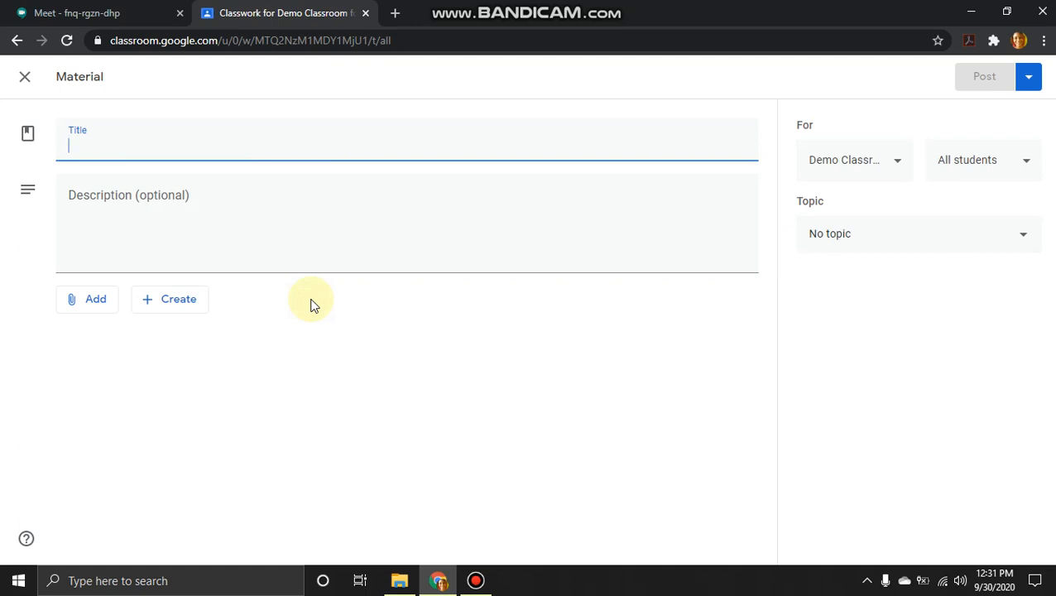
pyautogui.write('Re')
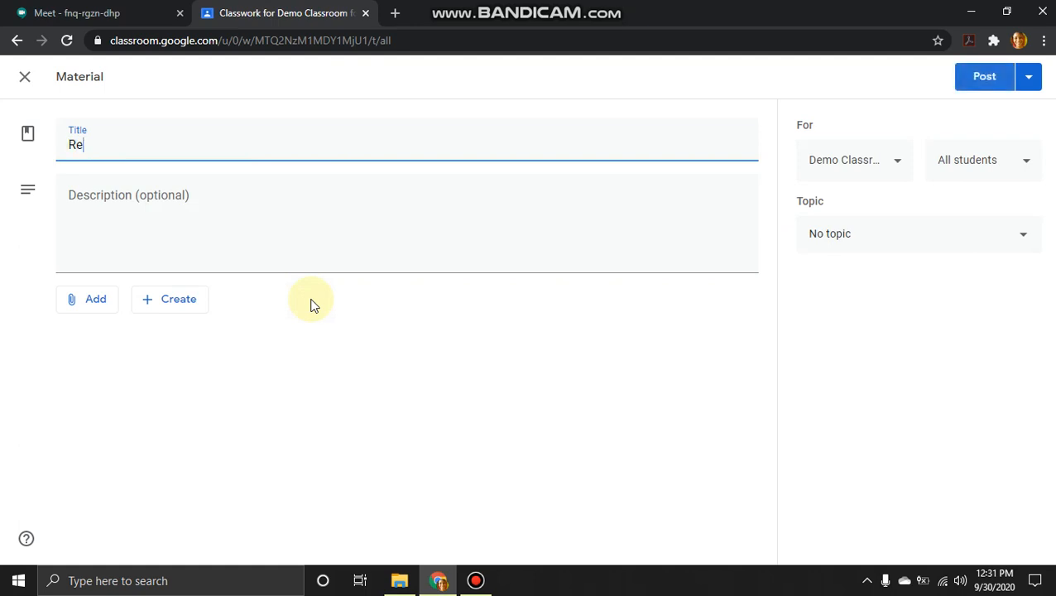
pyautogui.write('sources f')
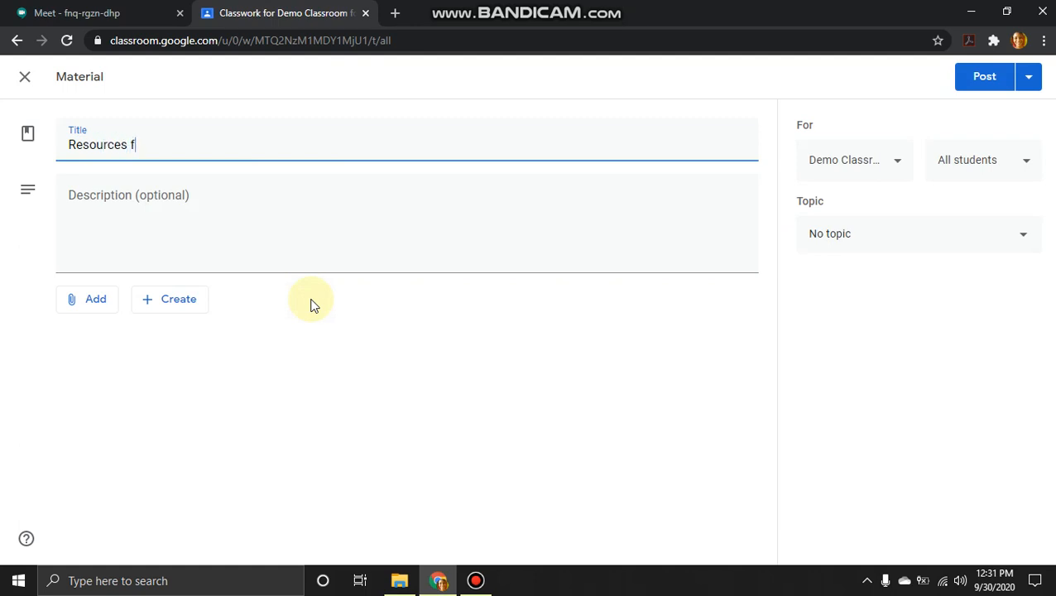
pyautogui.write('or ICT')
# Step: Give the material the description 'Watch the videos below.'
pyautogui.click(247, 223)
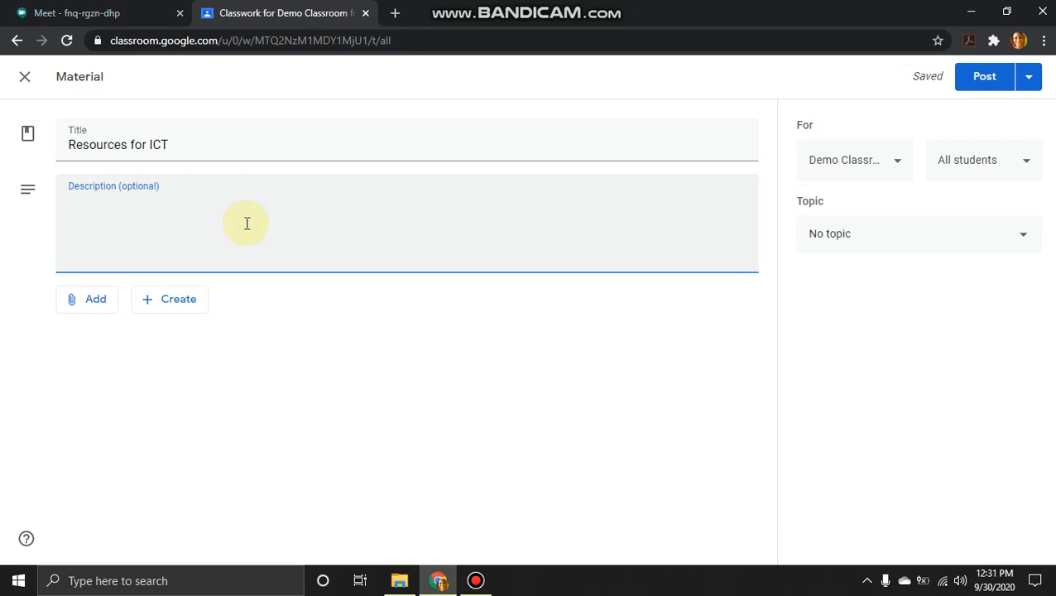
pyautogui.write('Watch t')
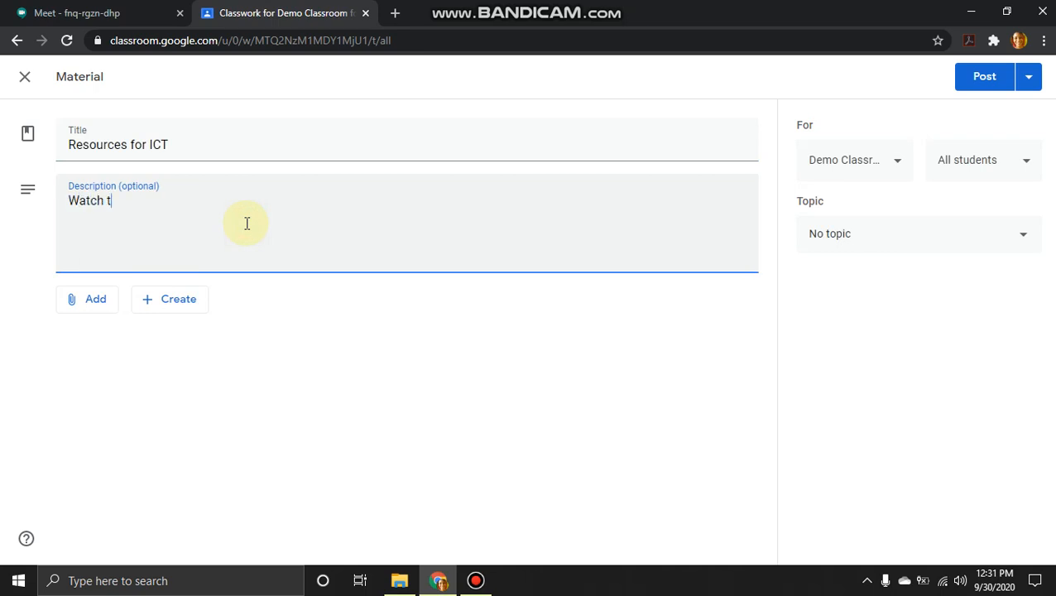
pyautogui.write('he videos below')
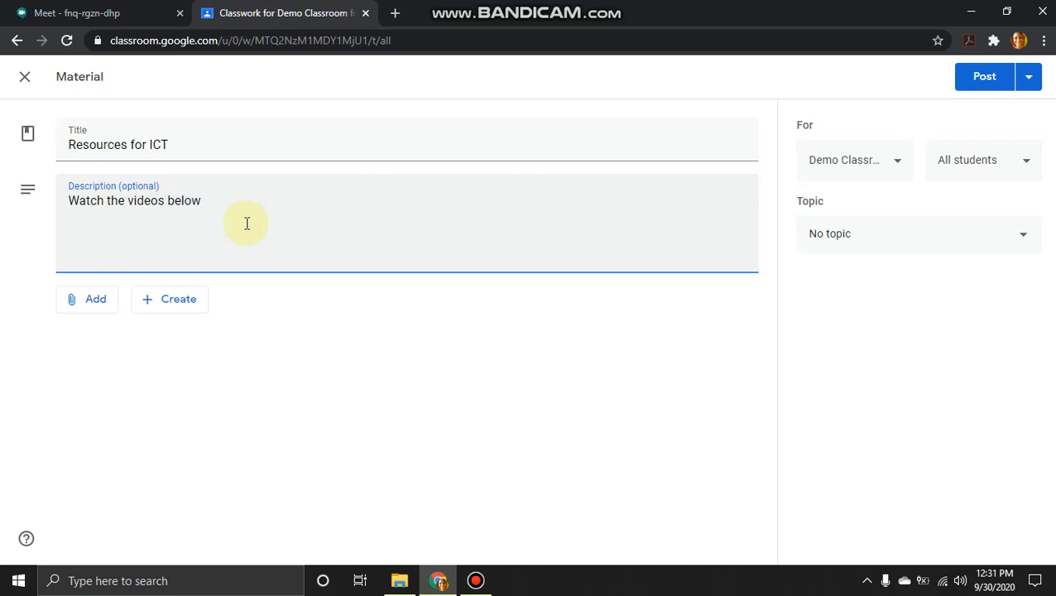
pyautogui.write('.')
pyautogui.click(111, 306)
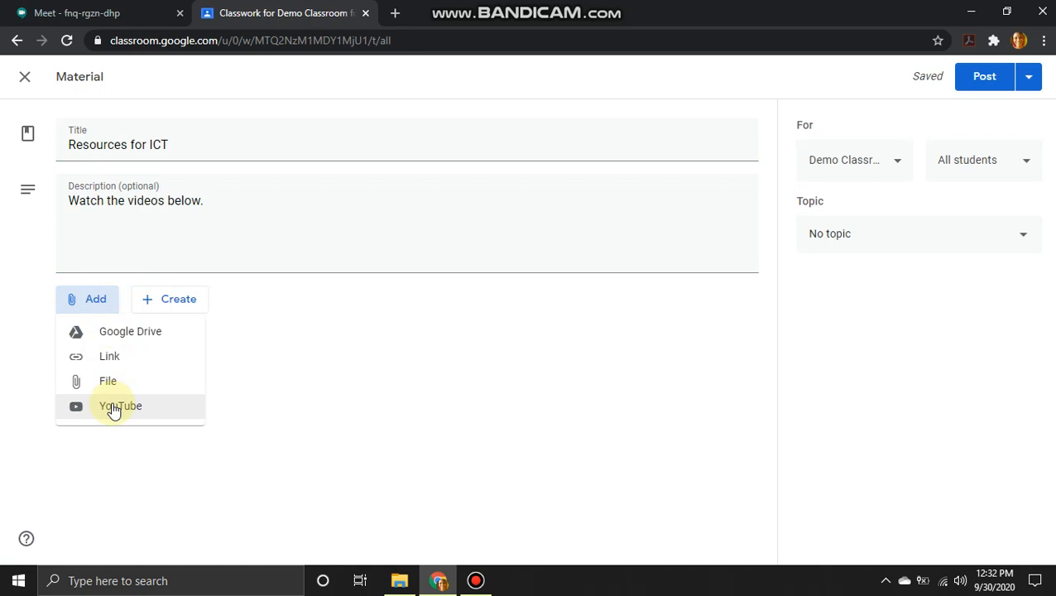
# Step: Search YouTube for 'ict in education' and attach 'Understanding ICT's for Teaching and learning'
pyautogui.click(114, 406)
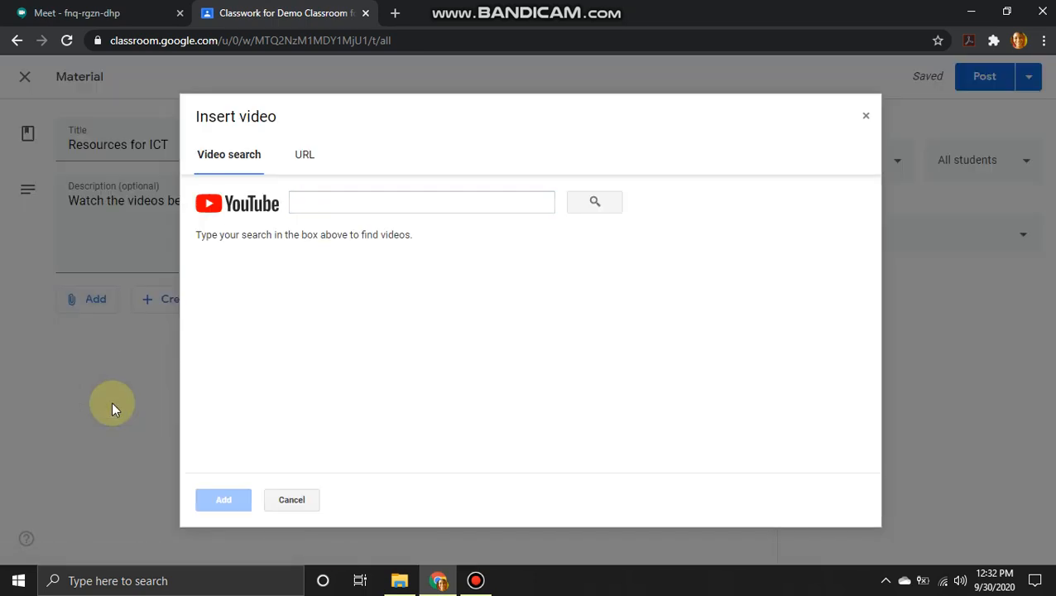
pyautogui.click(341, 204)
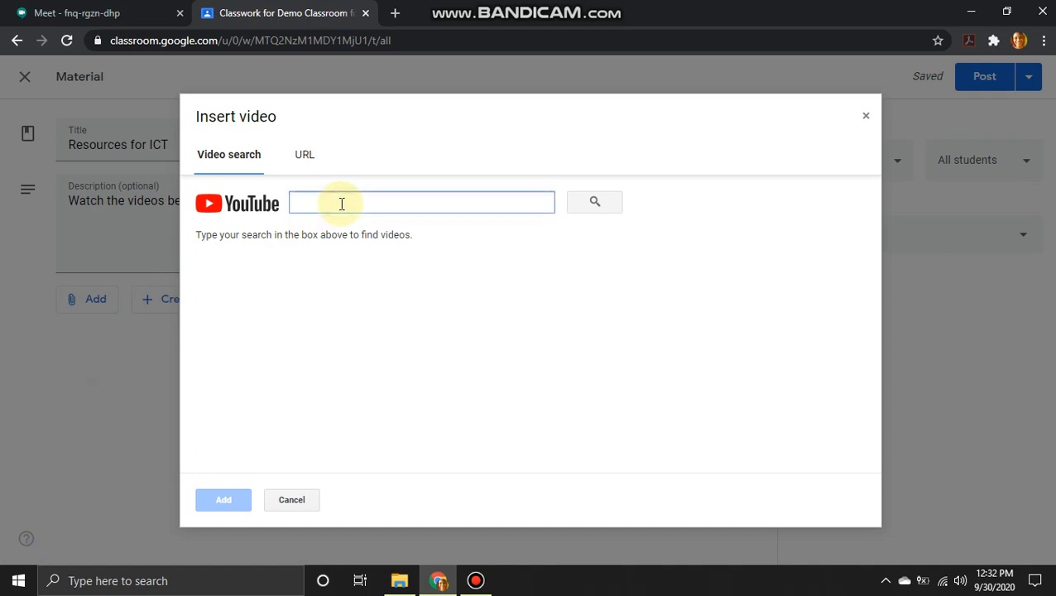
pyautogui.write('ict')
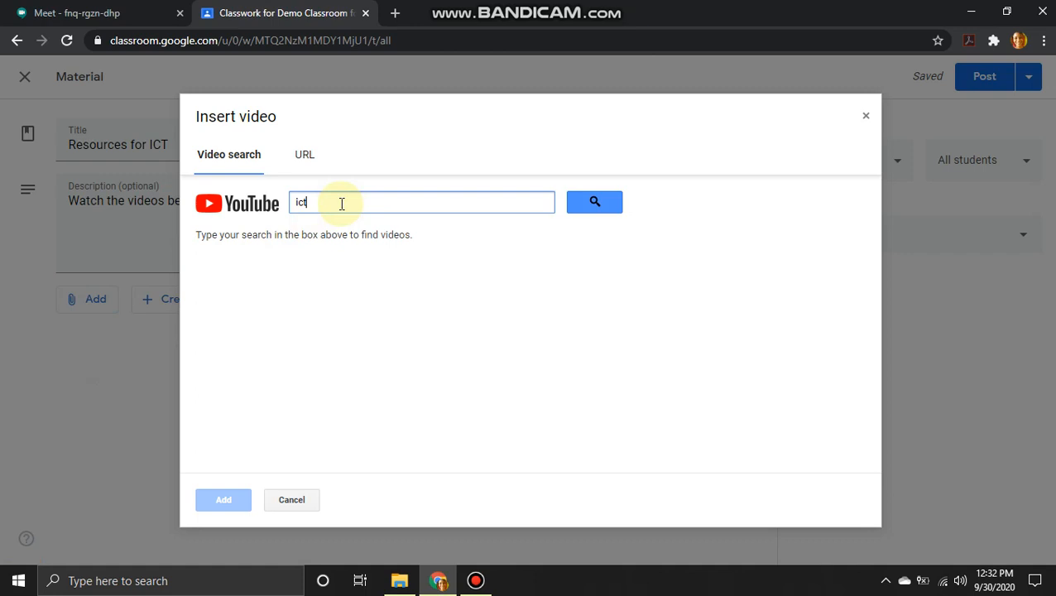
pyautogui.write(' in education')
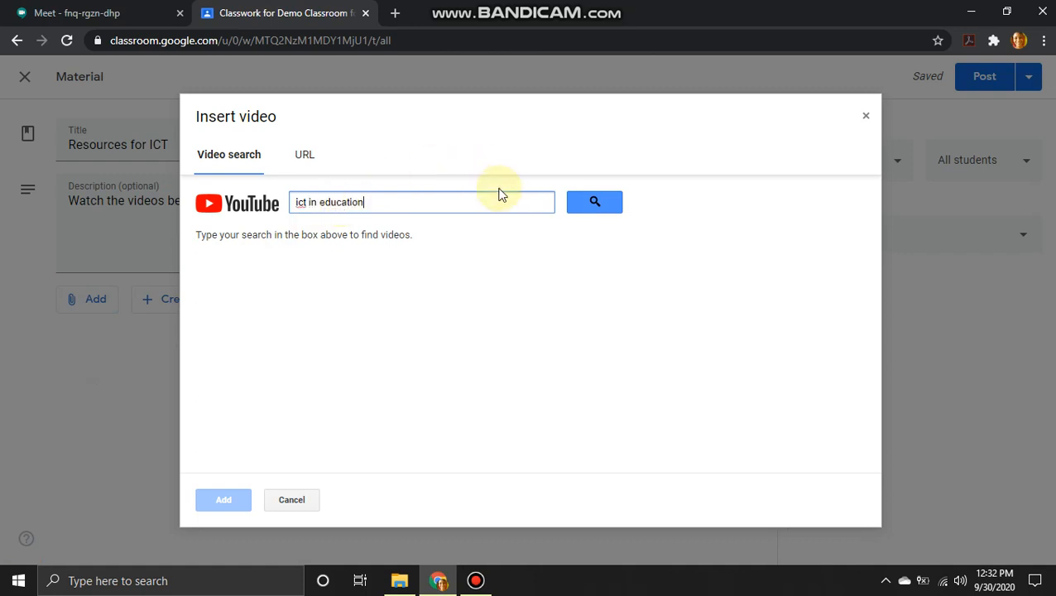
pyautogui.click(585, 207)
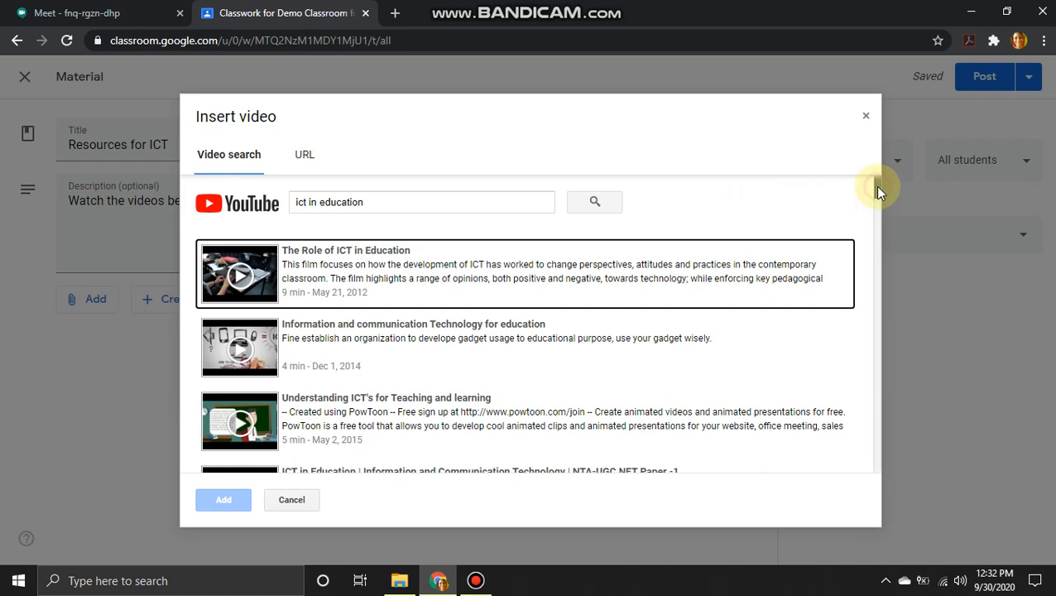
pyautogui.moveTo(876, 185)
pyautogui.mouseDown()
pyautogui.moveTo(879, 343)
pyautogui.moveTo(865, 184)
pyautogui.mouseUp()
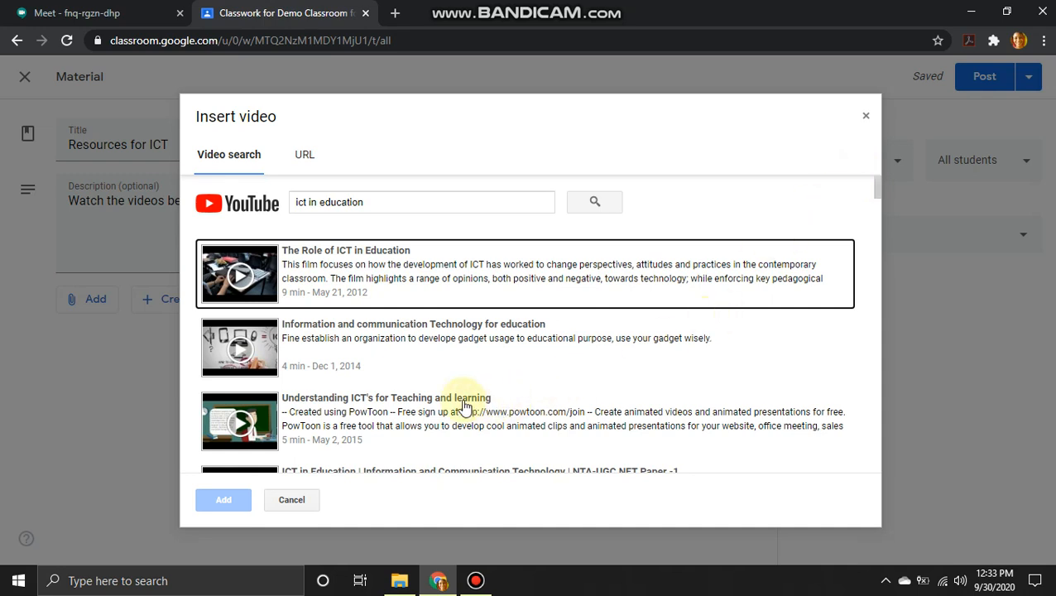
pyautogui.click(377, 408)
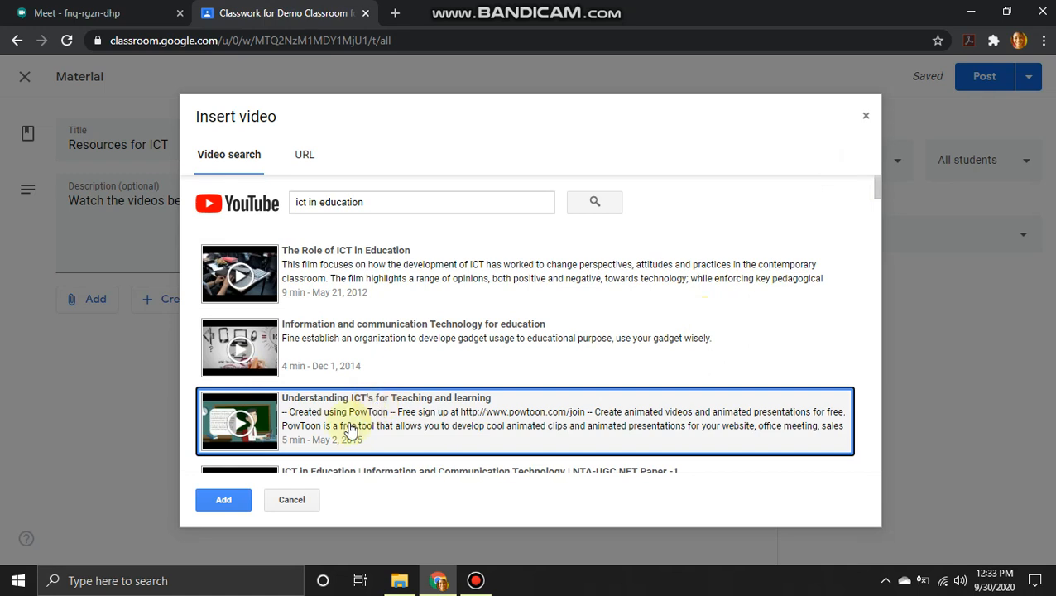
pyautogui.click(215, 501)
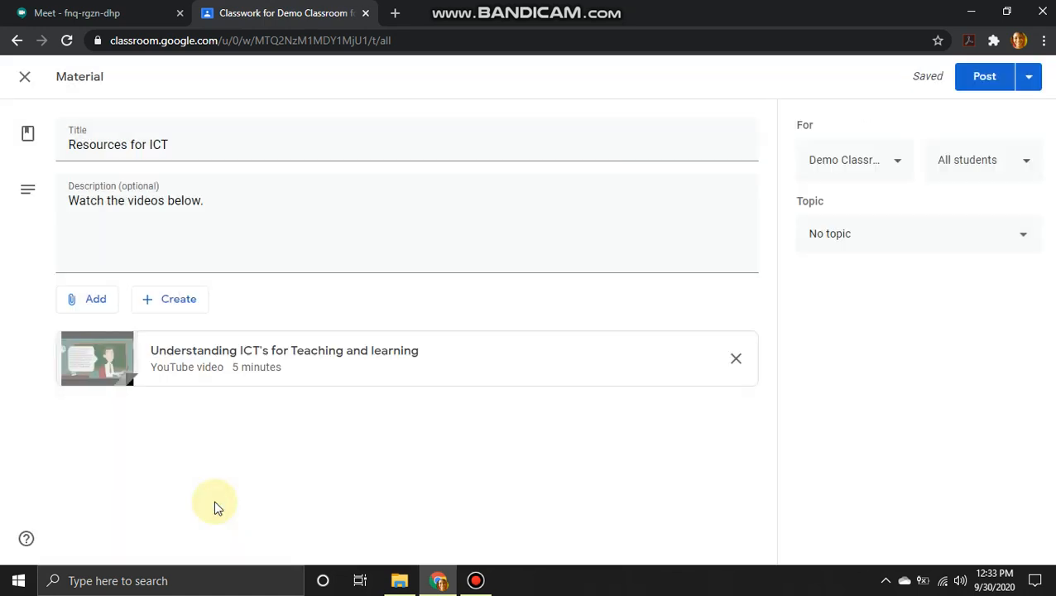
pyautogui.click(88, 303)
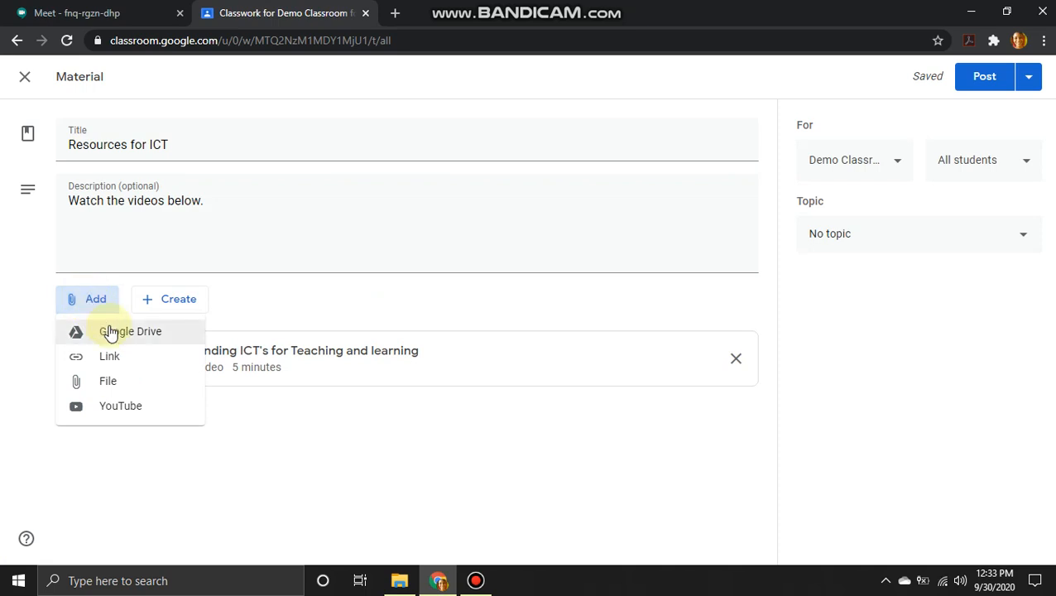
pyautogui.click(109, 329)
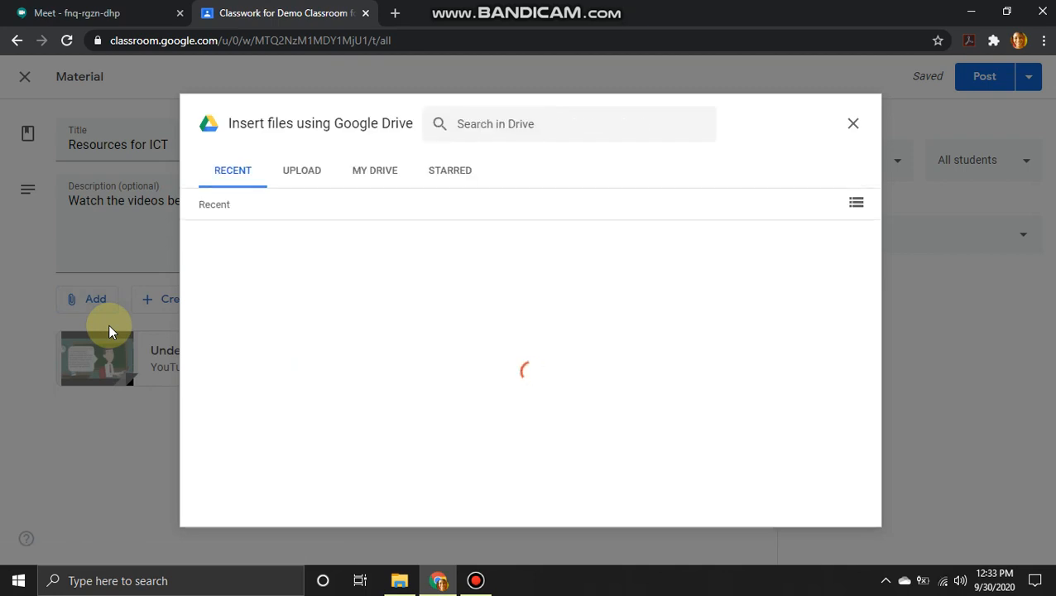
pyautogui.click(384, 177)
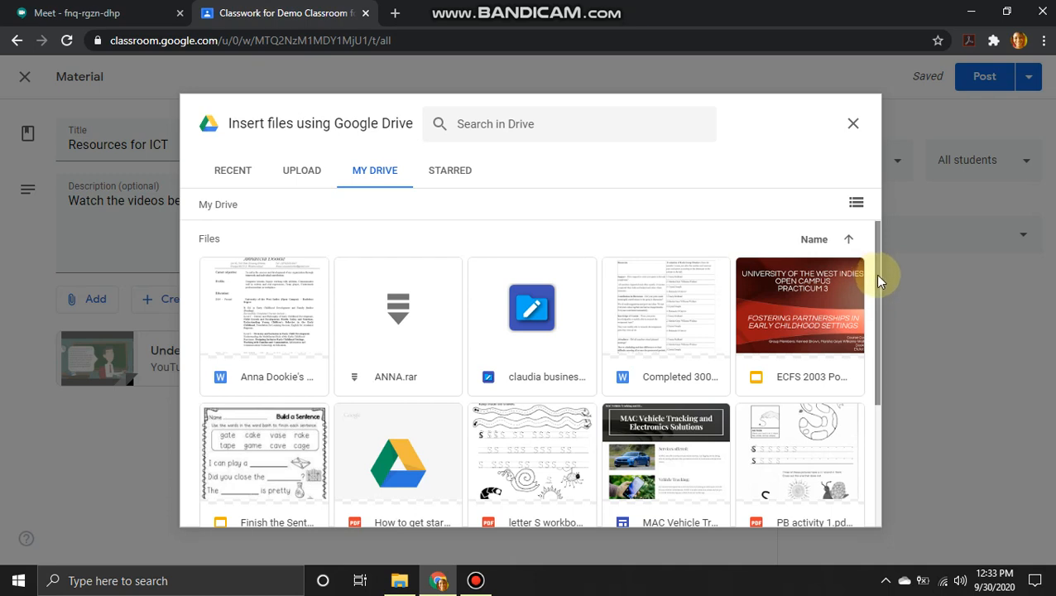
pyautogui.moveTo(880, 282); pyautogui.dragTo(805, 308)
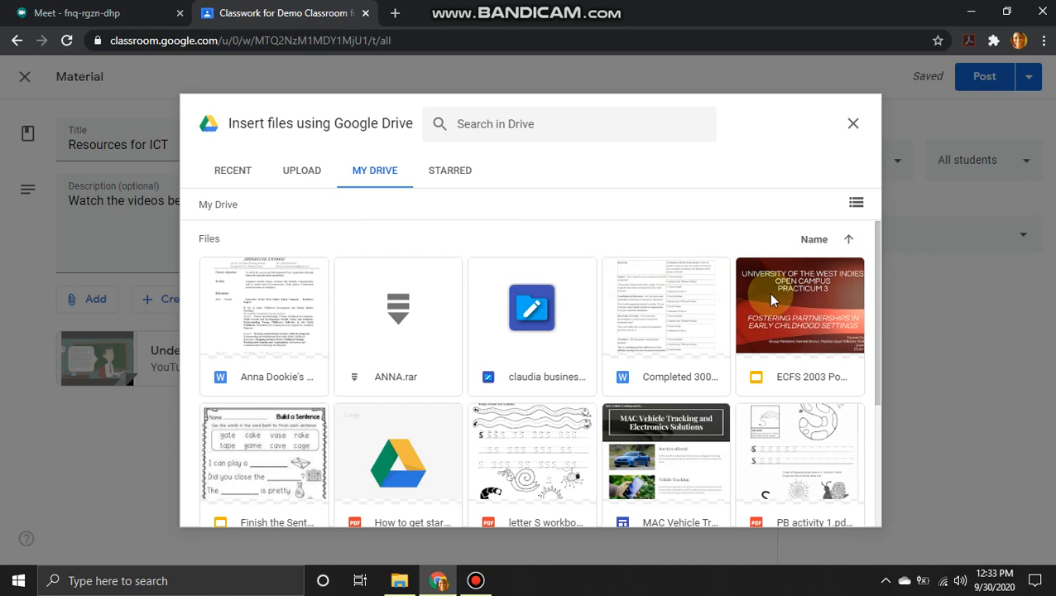
pyautogui.click(772, 300)
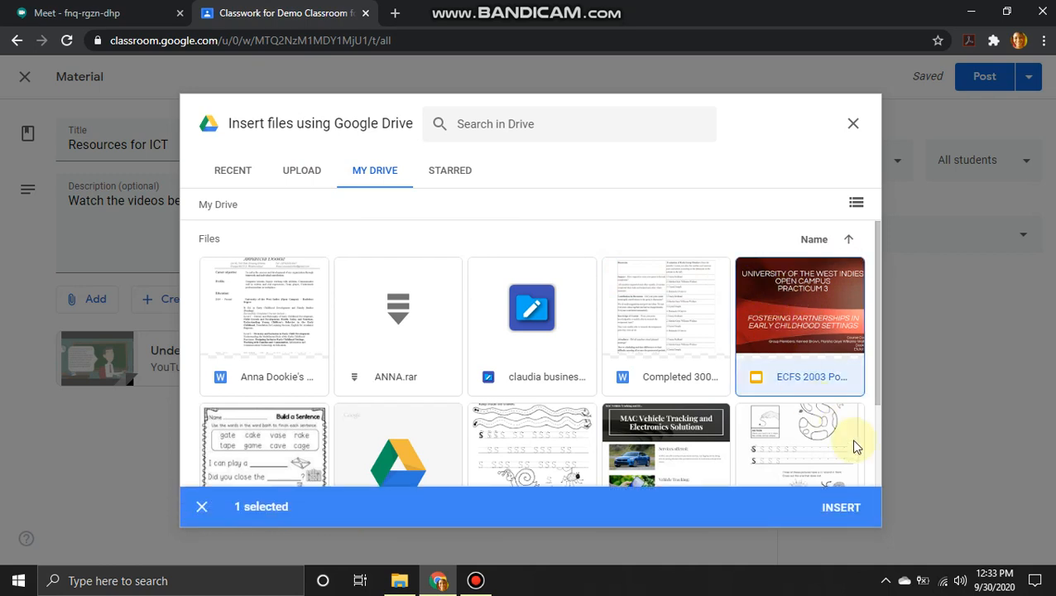
pyautogui.click(234, 170)
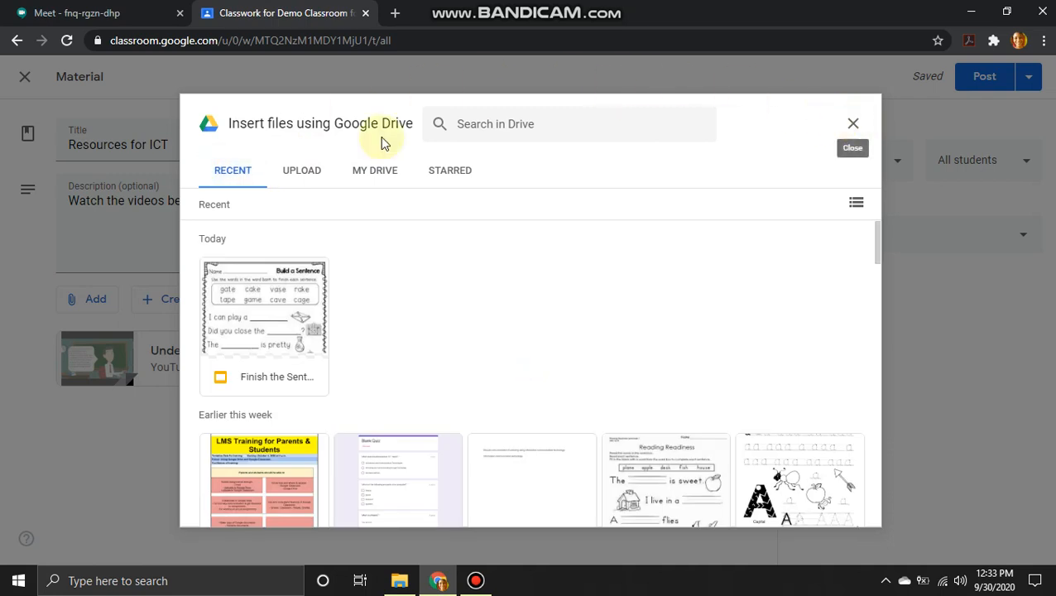
pyautogui.click(852, 123)
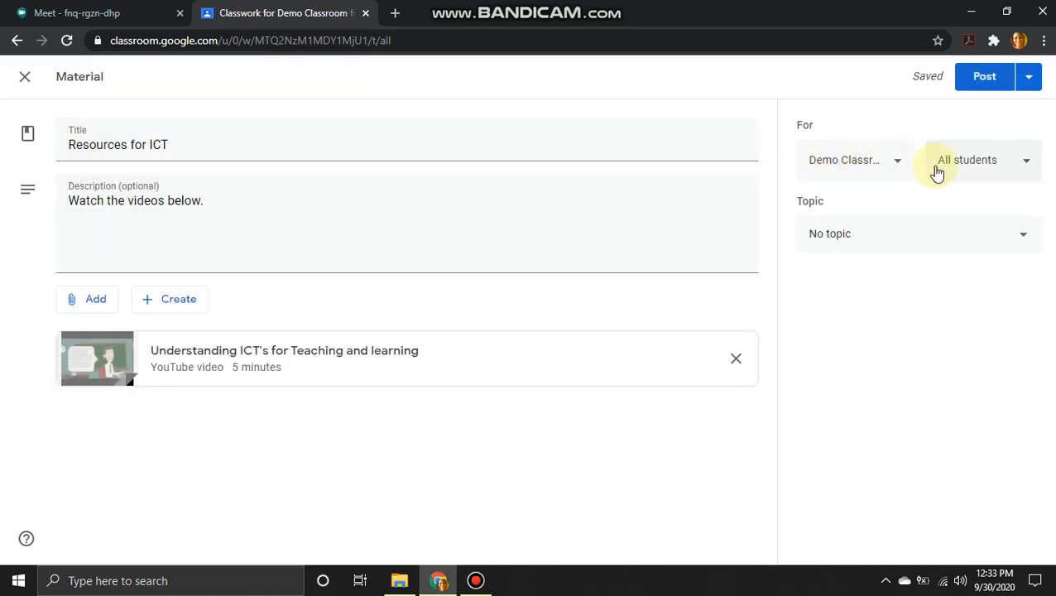
# Step: Check the class and student recipients, then set the topic to Information Technology
pyautogui.click(1020, 169)
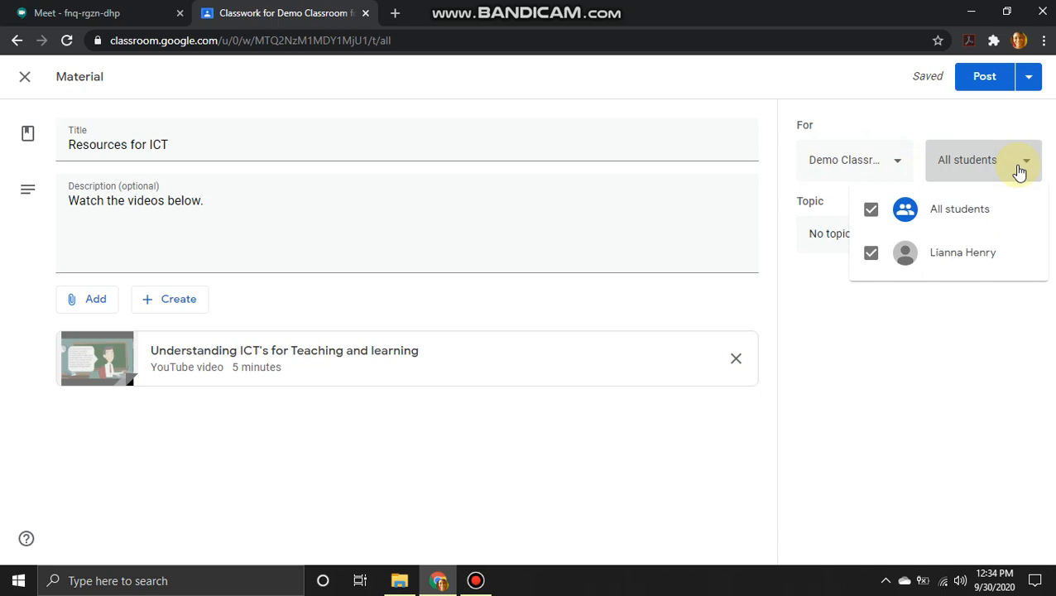
pyautogui.click(1020, 168)
pyautogui.click(897, 167)
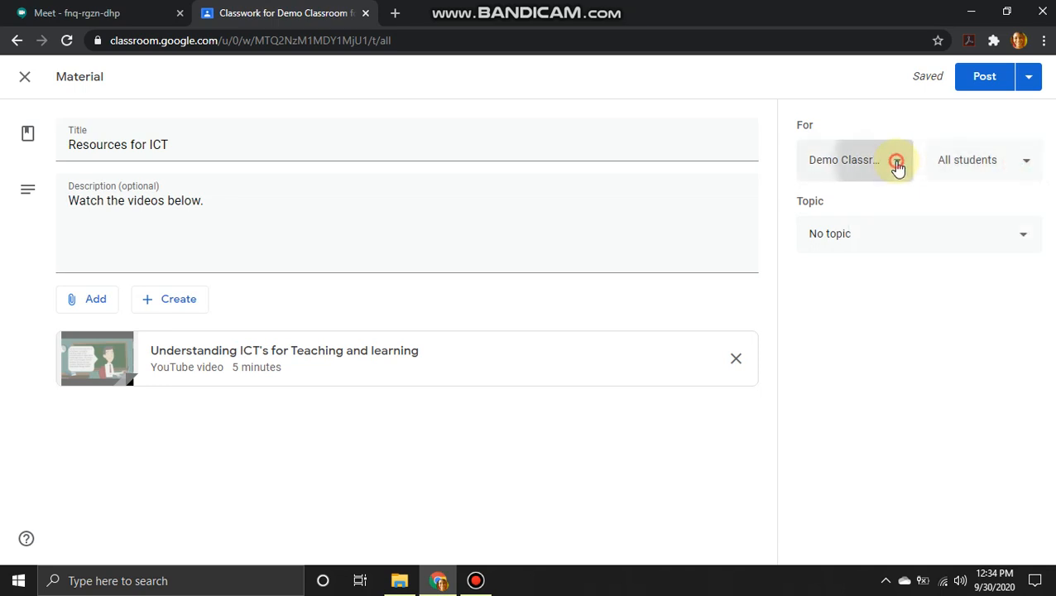
pyautogui.click(898, 168)
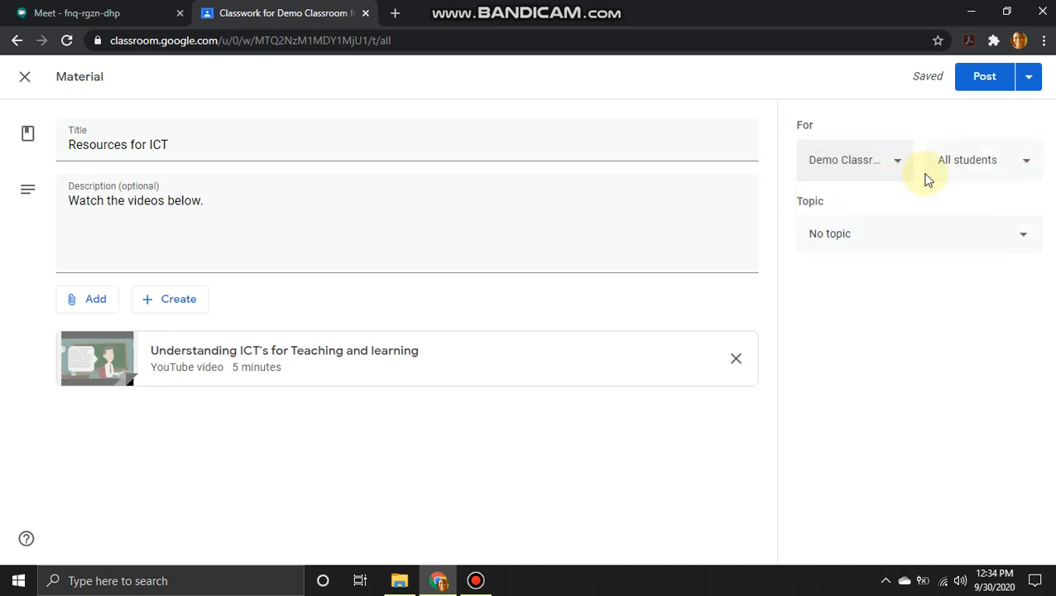
pyautogui.click(1026, 239)
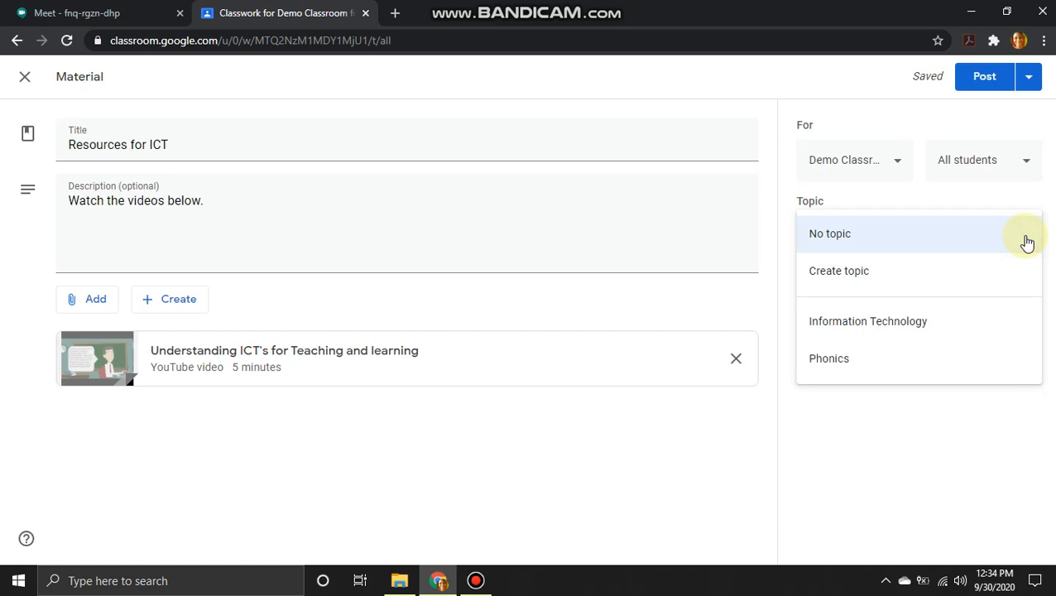
pyautogui.click(915, 335)
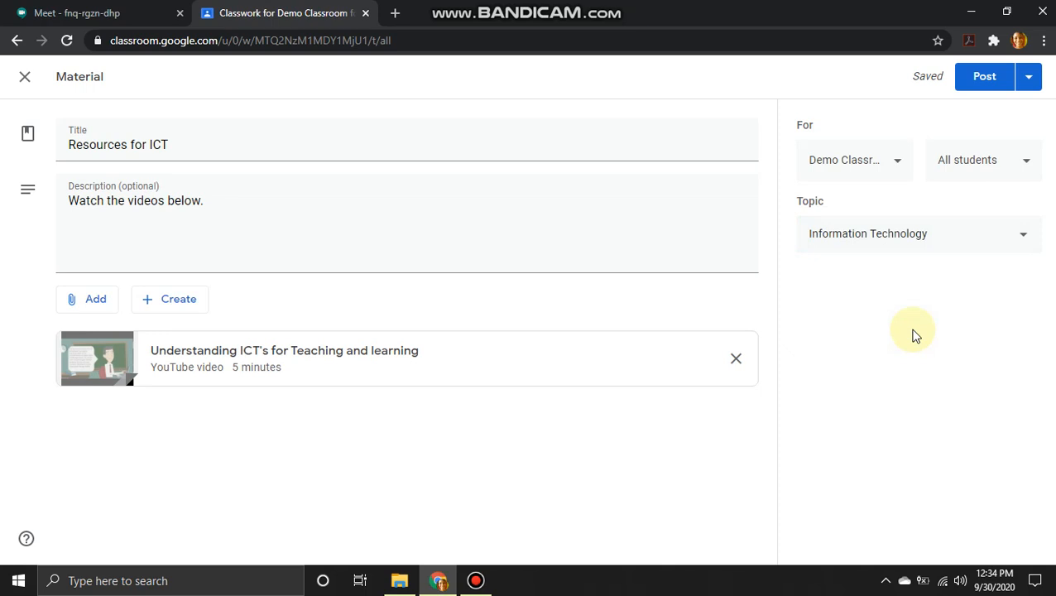
# Step: Post 'Resources for ICT' to the class immediately from the Post menu
pyautogui.click(1031, 76)
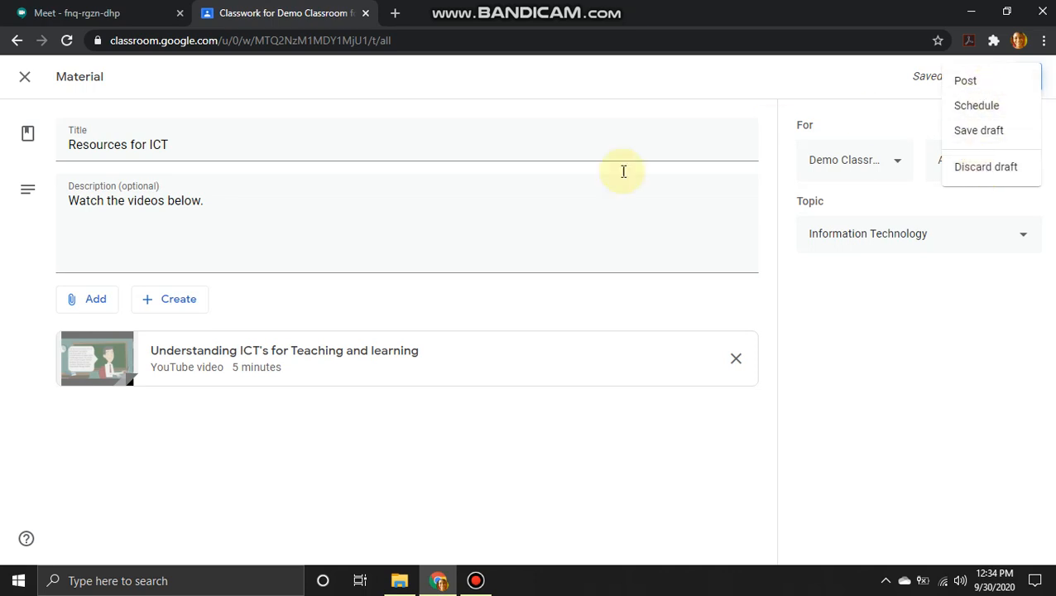
pyautogui.click(1003, 86)
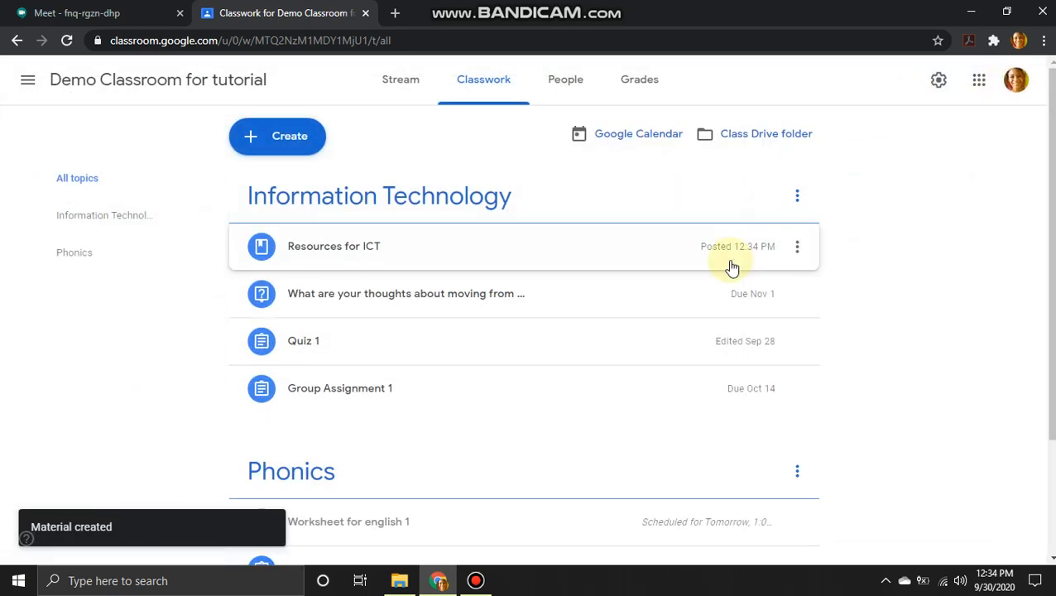
pyautogui.moveTo(589, 10)
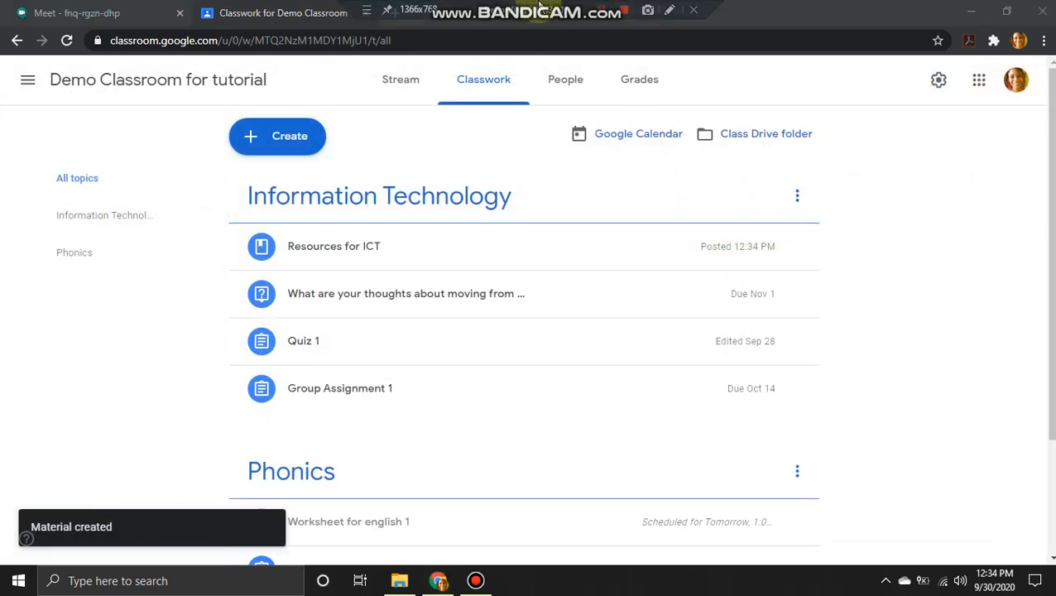